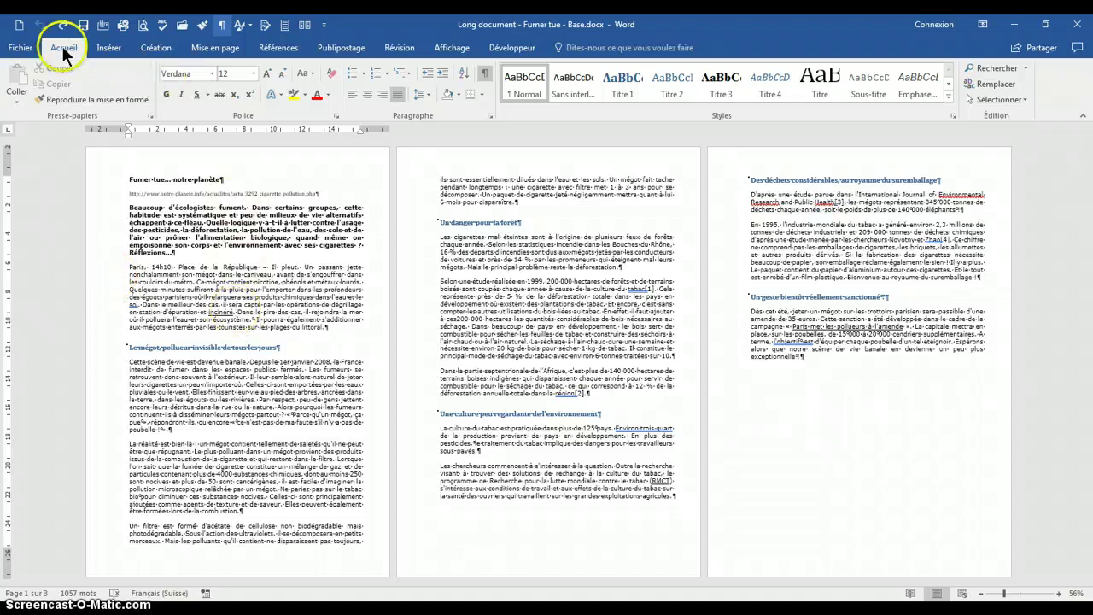
Insert the built-in three-column blank header (Vide (3 colonnes)) into the document.
{"action": "left_click", "coordinate": [109, 50]}
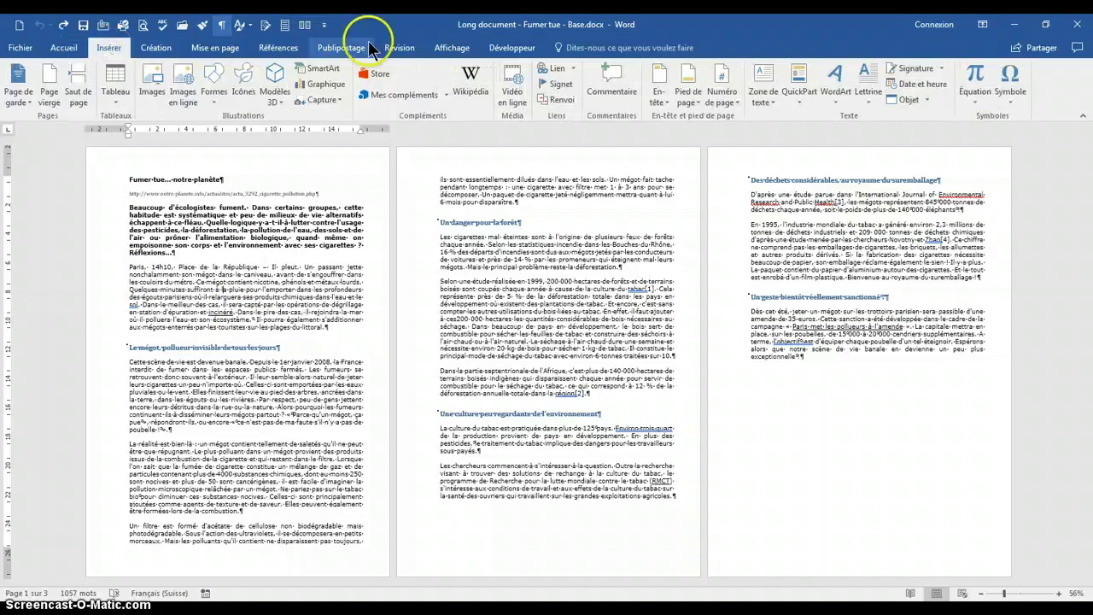
{"action": "left_click", "coordinate": [662, 109]}
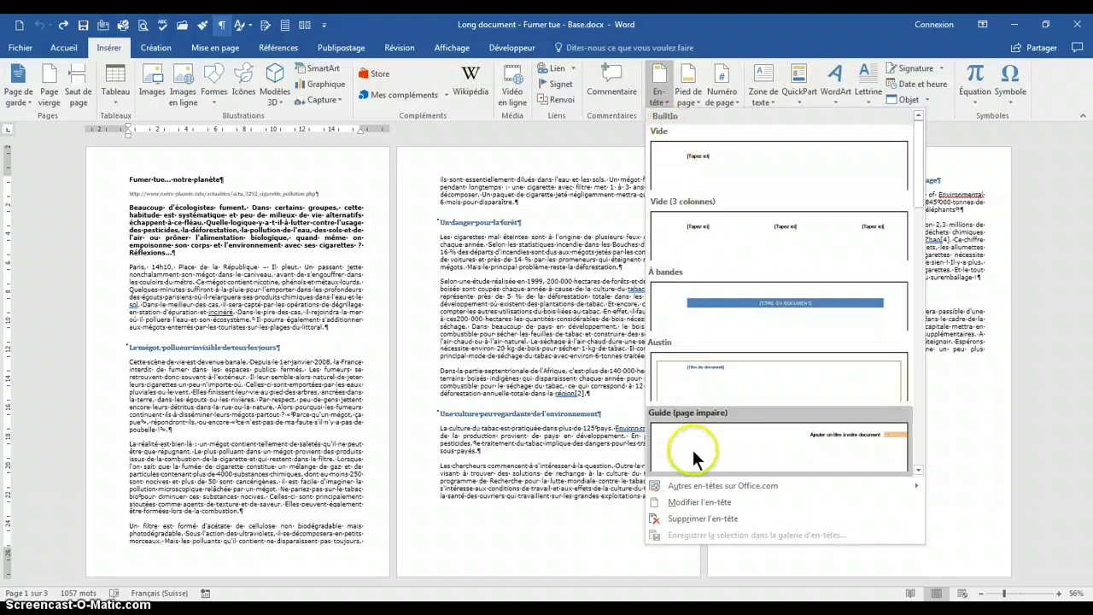
{"action": "mouse_move", "coordinate": [661, 488]}
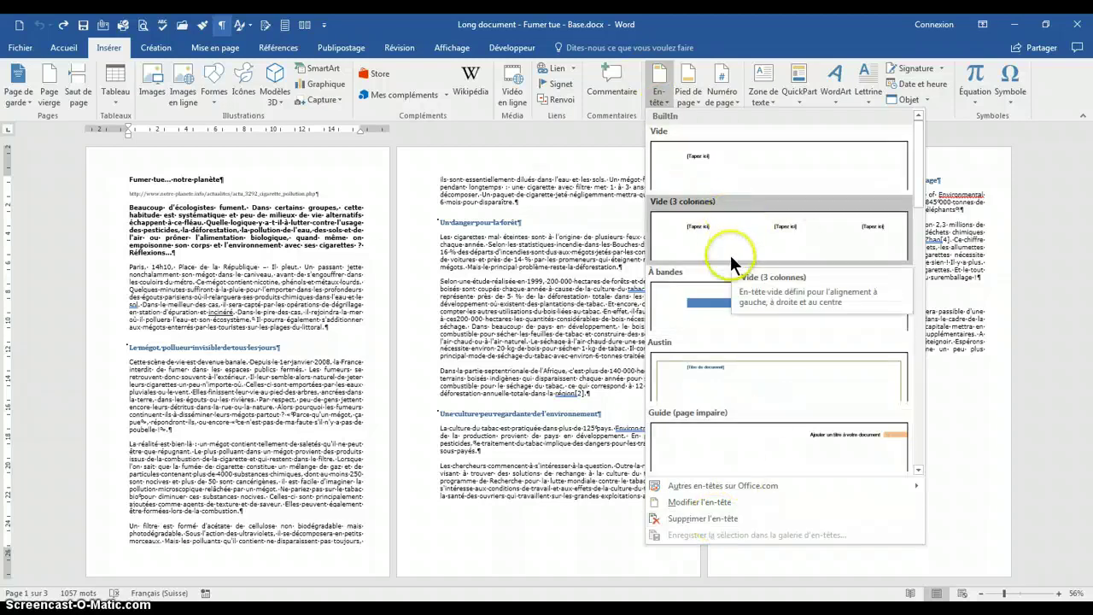
{"action": "left_click", "coordinate": [709, 248]}
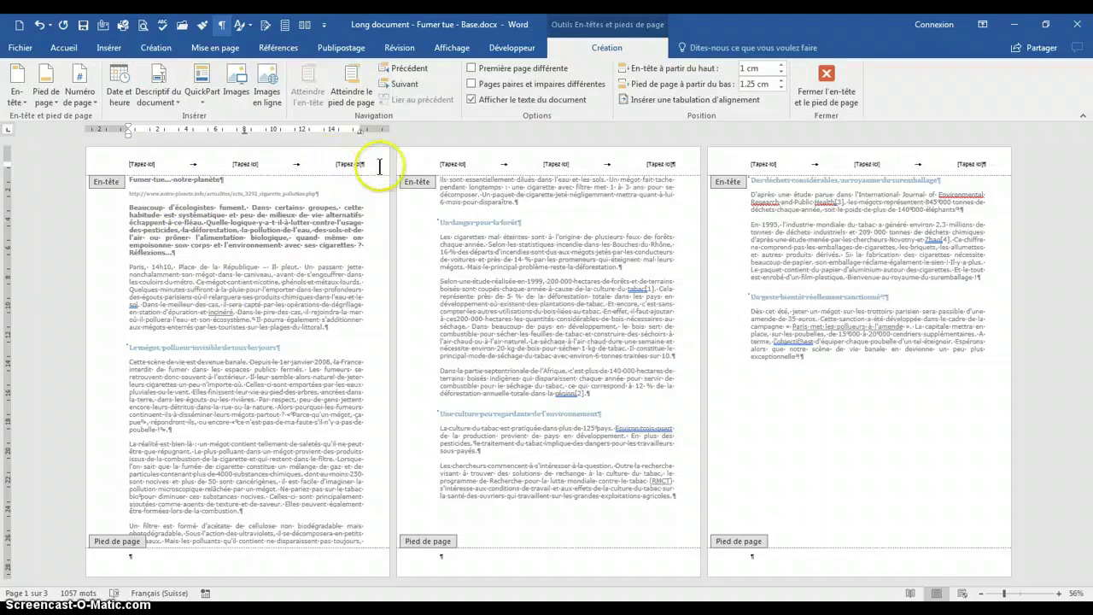
Fill the header's left placeholder with EPAC and the centre one with Bulle, and delete the right placeholder.
{"action": "left_click", "coordinate": [139, 164]}
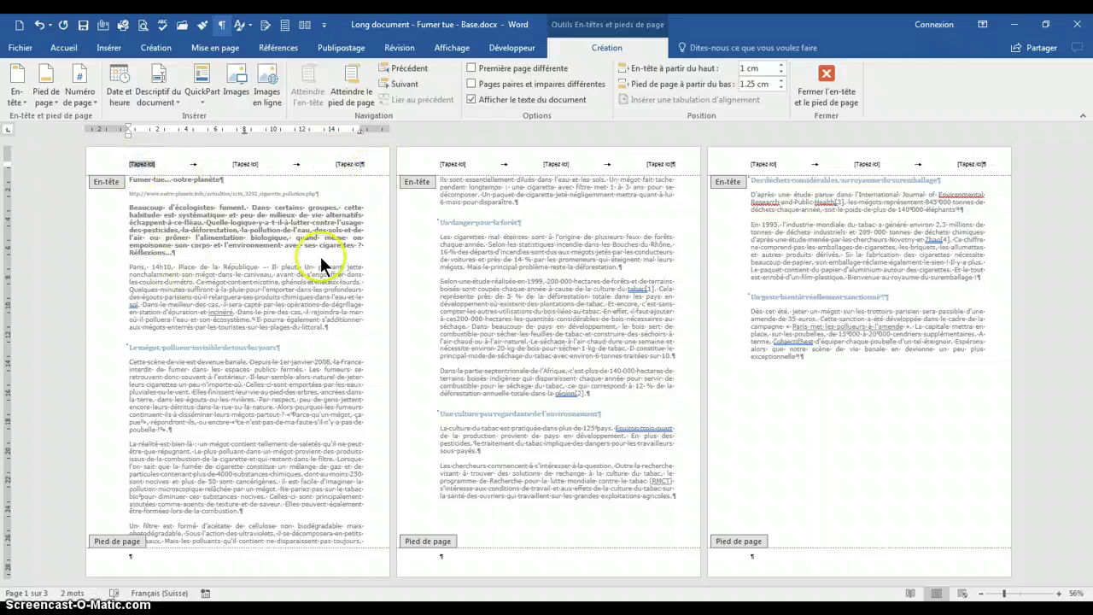
{"action": "type", "text": "EPAC"}
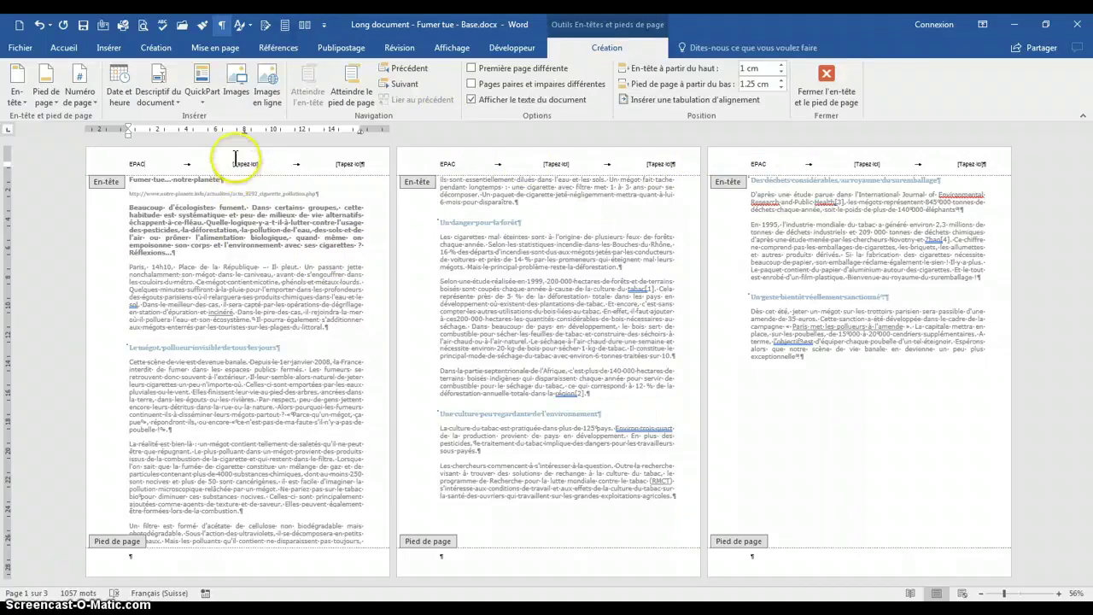
{"action": "left_click", "coordinate": [243, 164]}
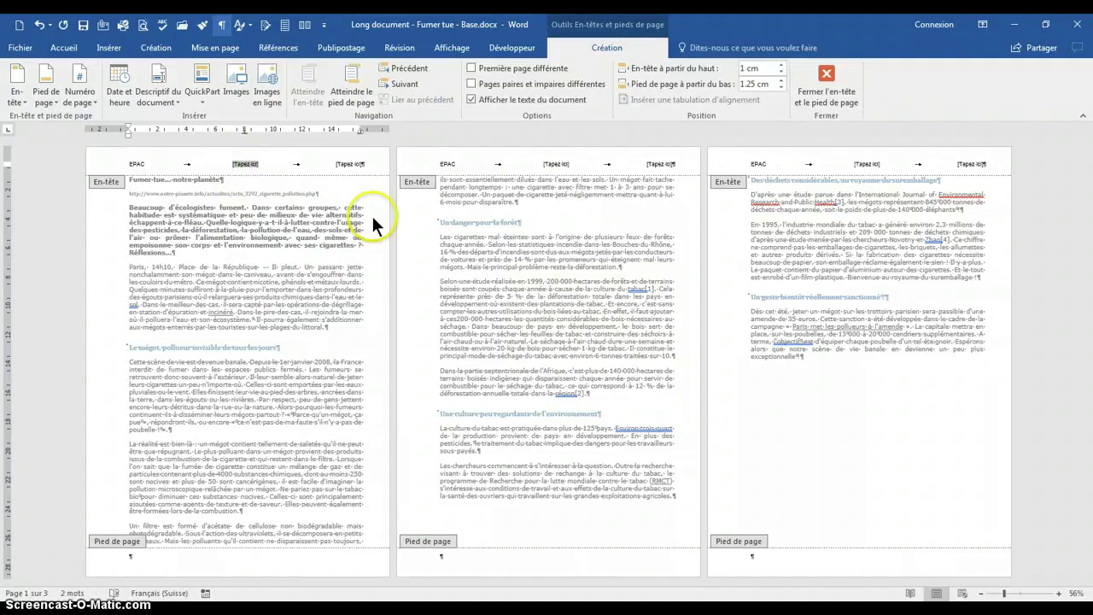
{"action": "type", "text": "Bulle"}
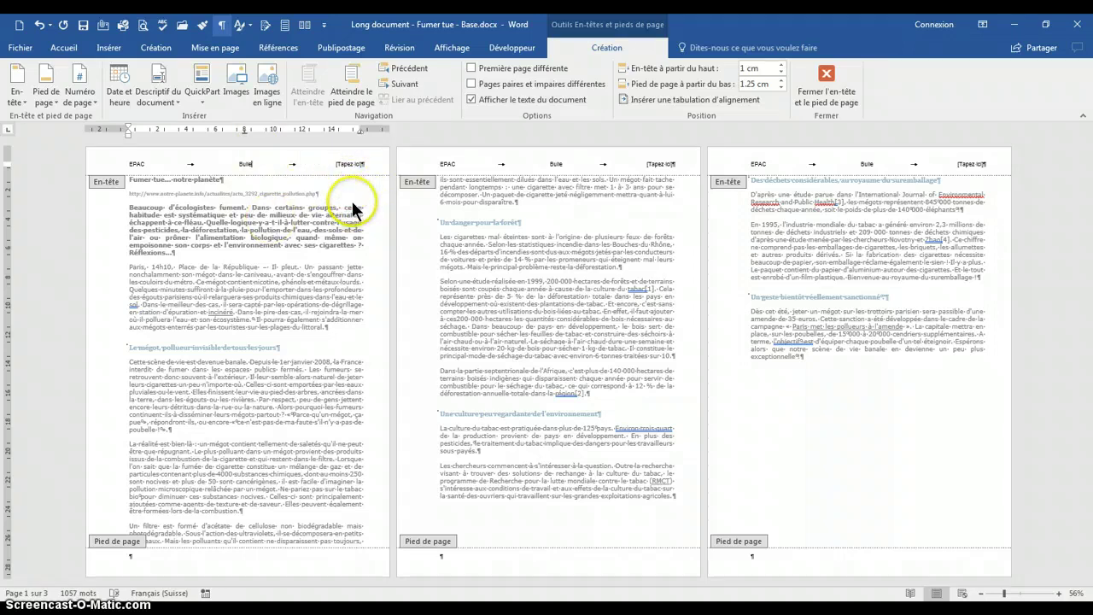
{"action": "left_click", "coordinate": [345, 166]}
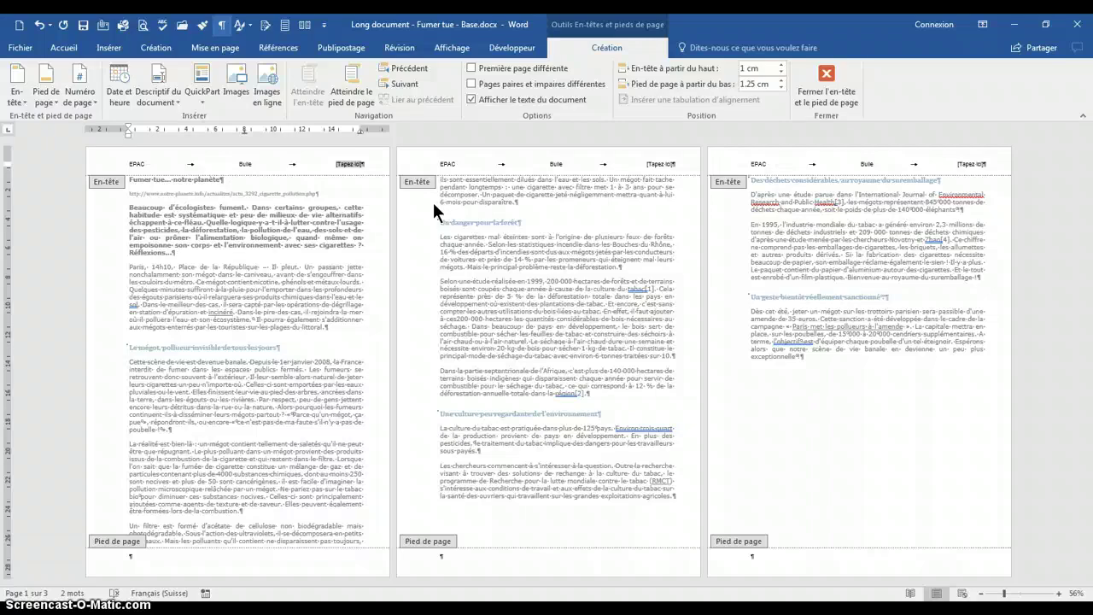
{"action": "key", "text": "Delete"}
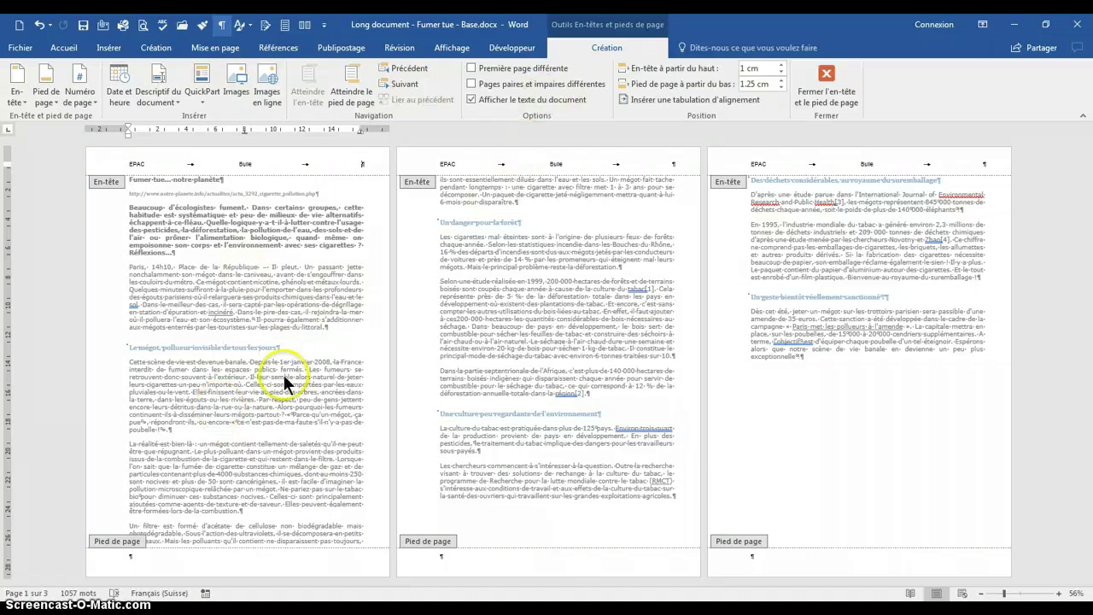
Open the footer for editing without applying a preset layout, and return to the document body.
{"action": "left_click", "coordinate": [104, 45]}
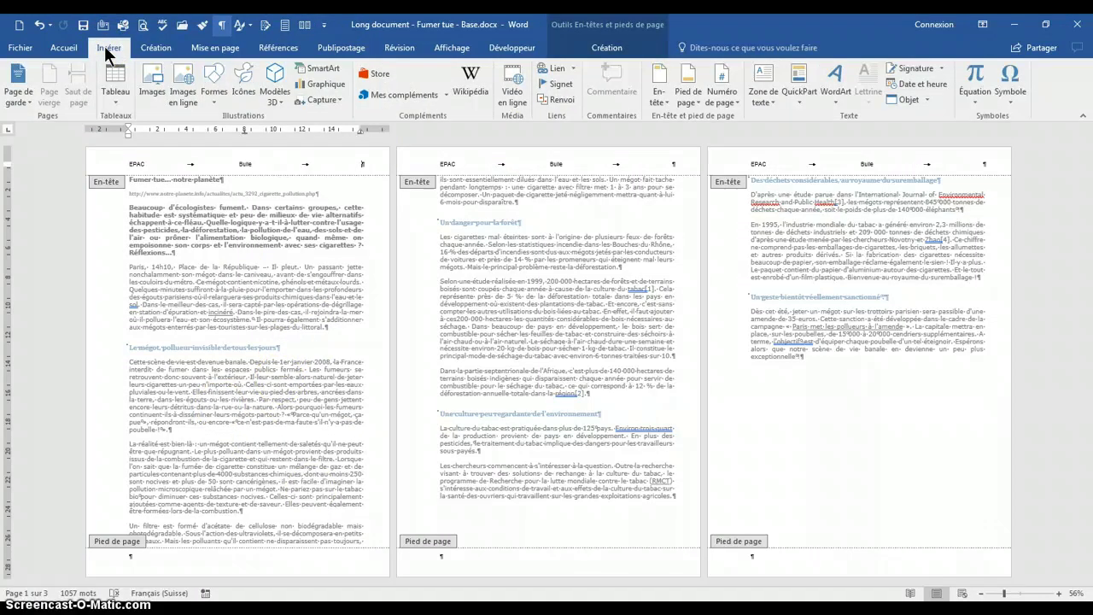
{"action": "left_click", "coordinate": [690, 100]}
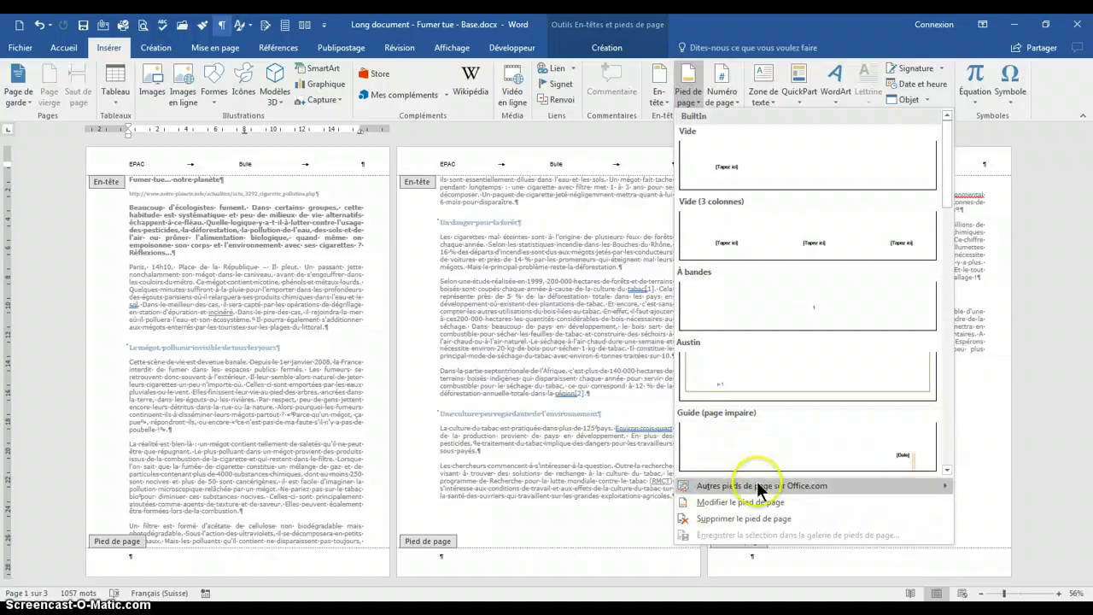
{"action": "mouse_move", "coordinate": [736, 488]}
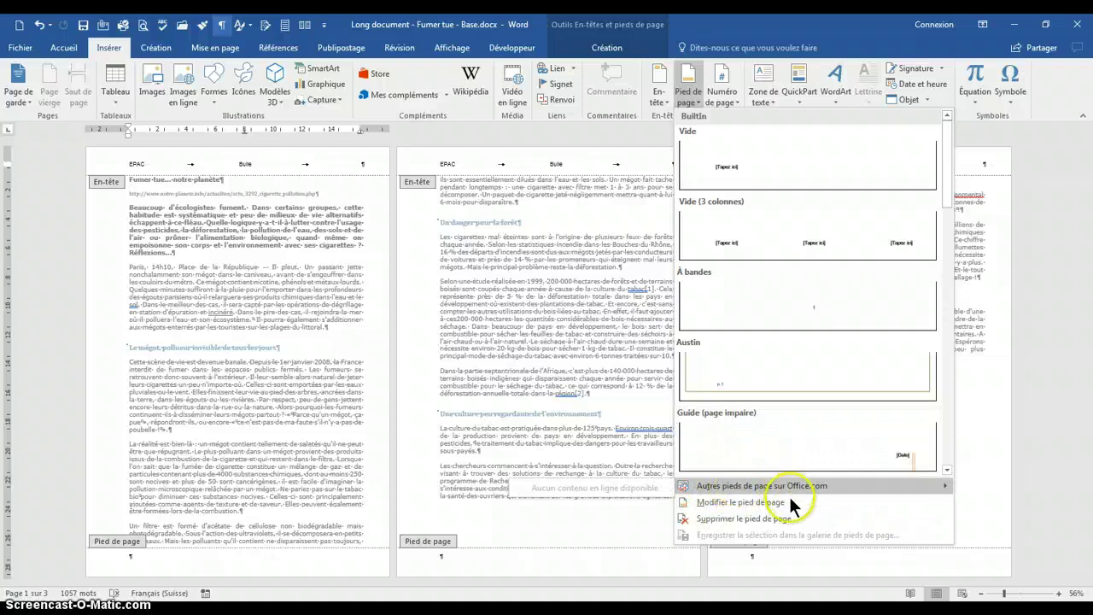
{"action": "left_click", "coordinate": [740, 502]}
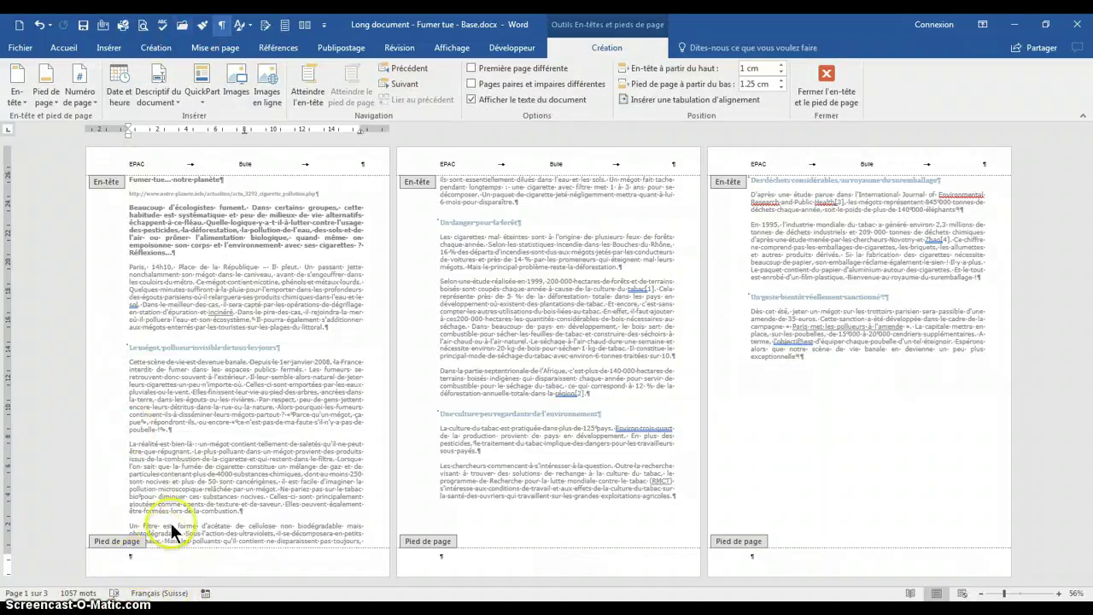
{"action": "left_click", "coordinate": [41, 101]}
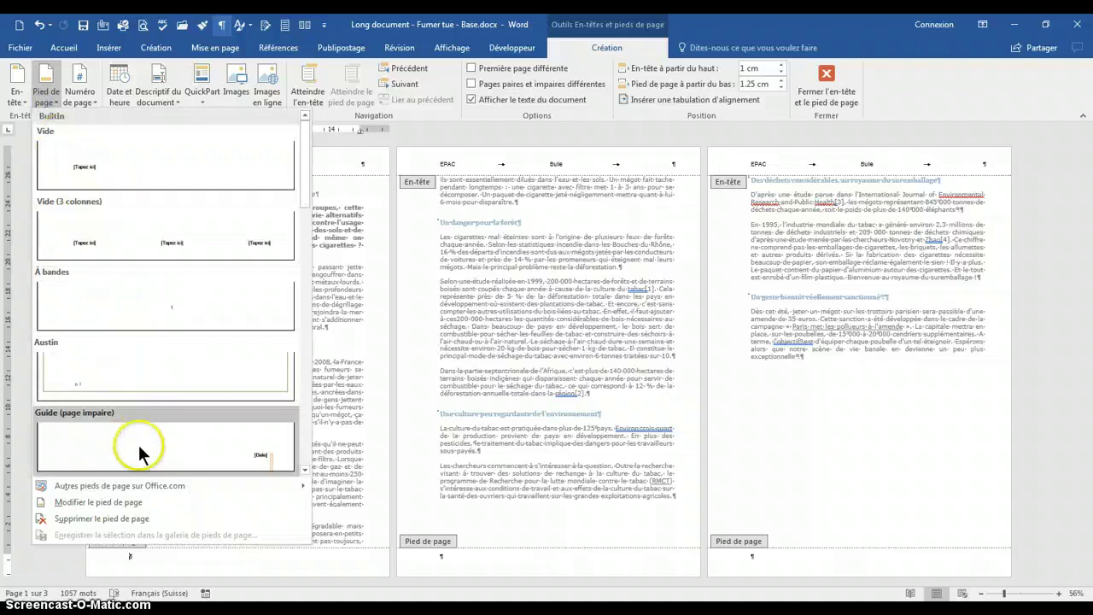
{"action": "key", "text": "Escape"}
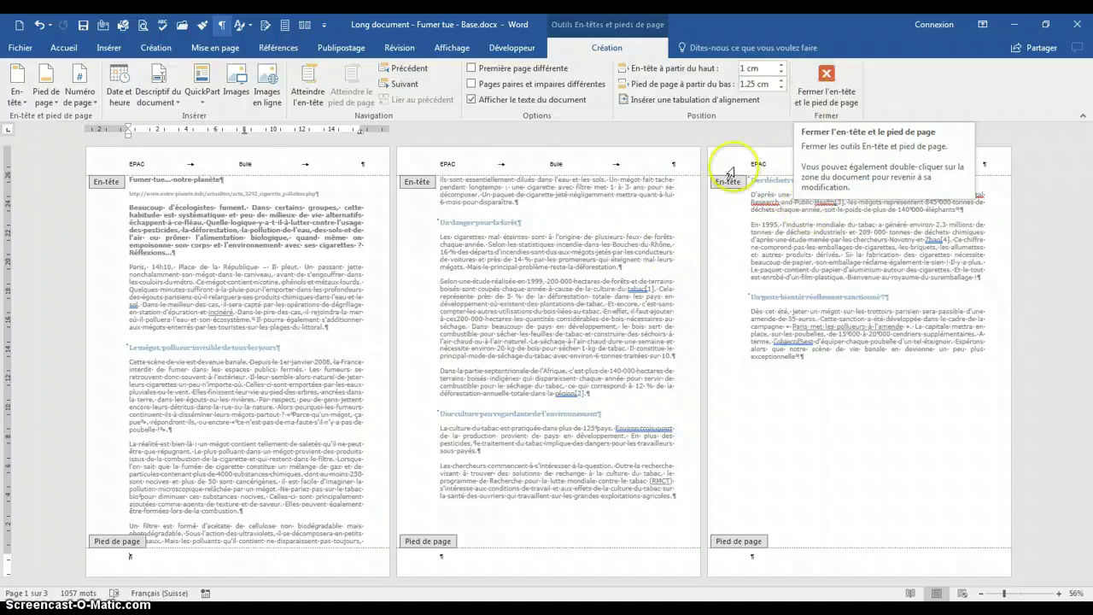
{"action": "double_click", "coordinate": [228, 386]}
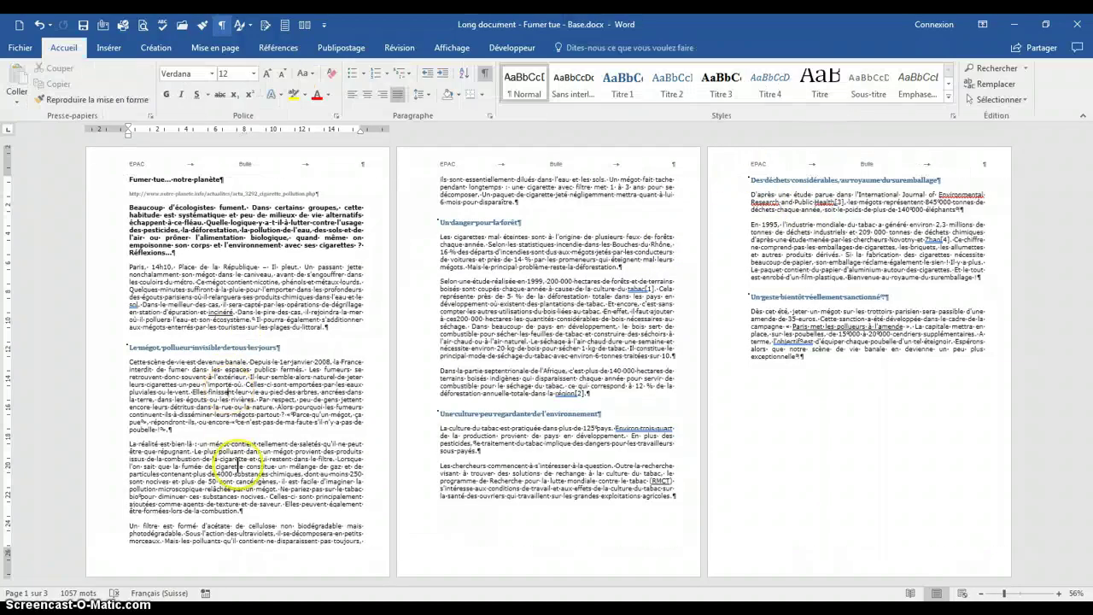
Reopen the first page's footer and insert the current date in the 13.11.2017 format.
{"action": "double_click", "coordinate": [137, 569]}
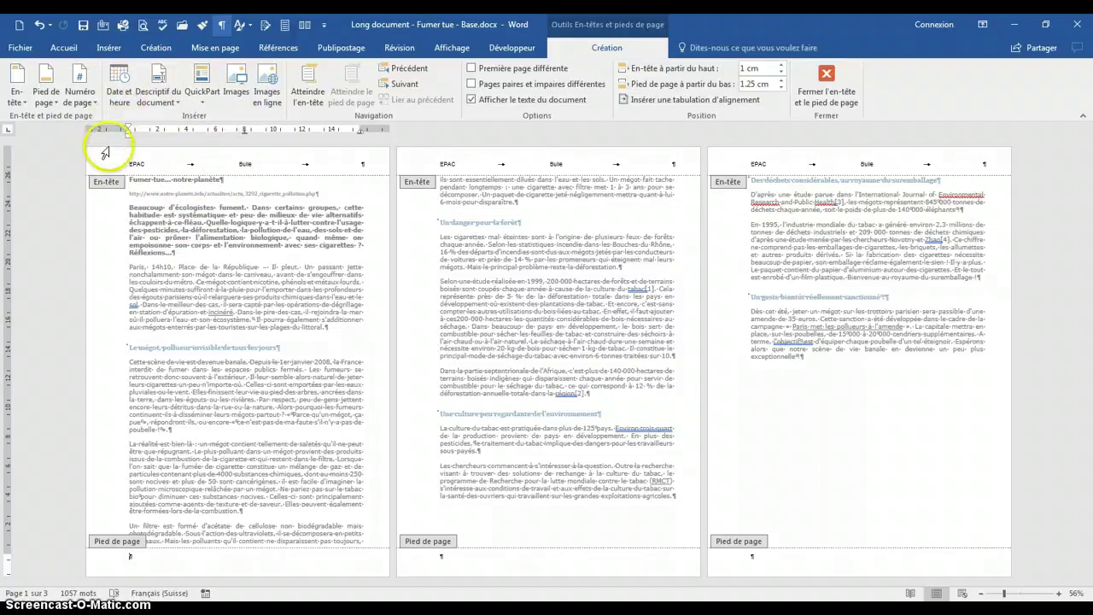
{"action": "left_click", "coordinate": [119, 96]}
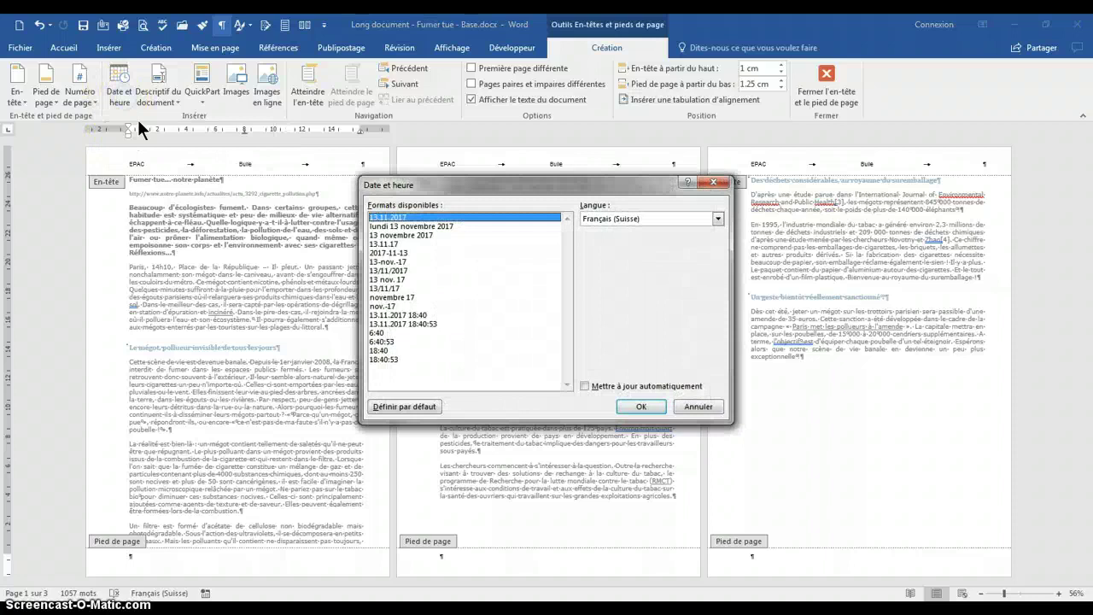
{"action": "left_click", "coordinate": [641, 407]}
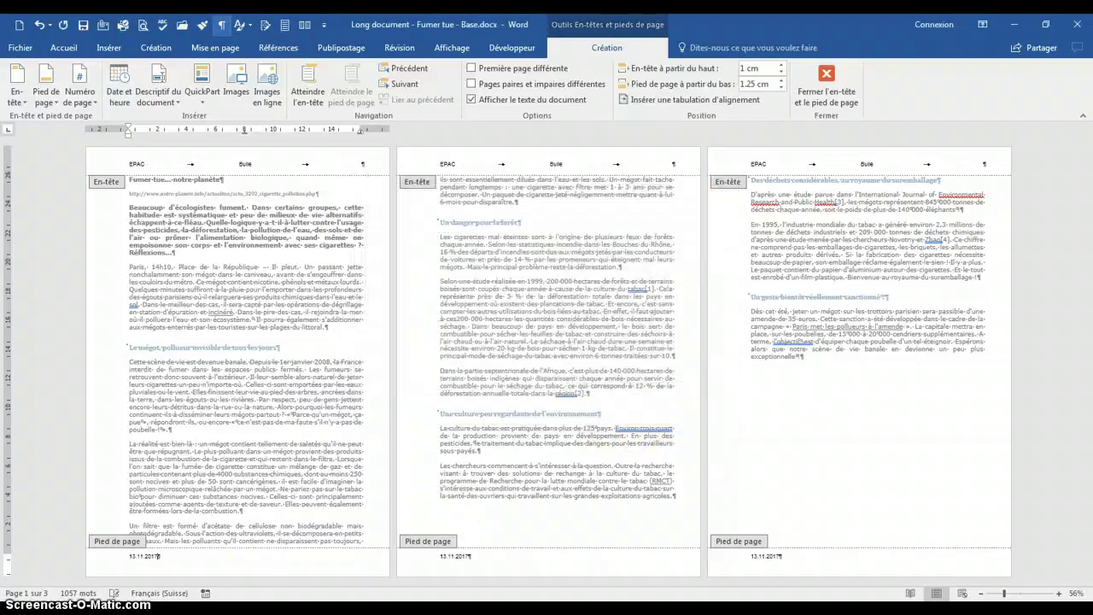
Replace the date in the footer with the document's file name field.
{"action": "left_click", "coordinate": [179, 560]}
{"action": "left_click", "coordinate": [156, 556]}
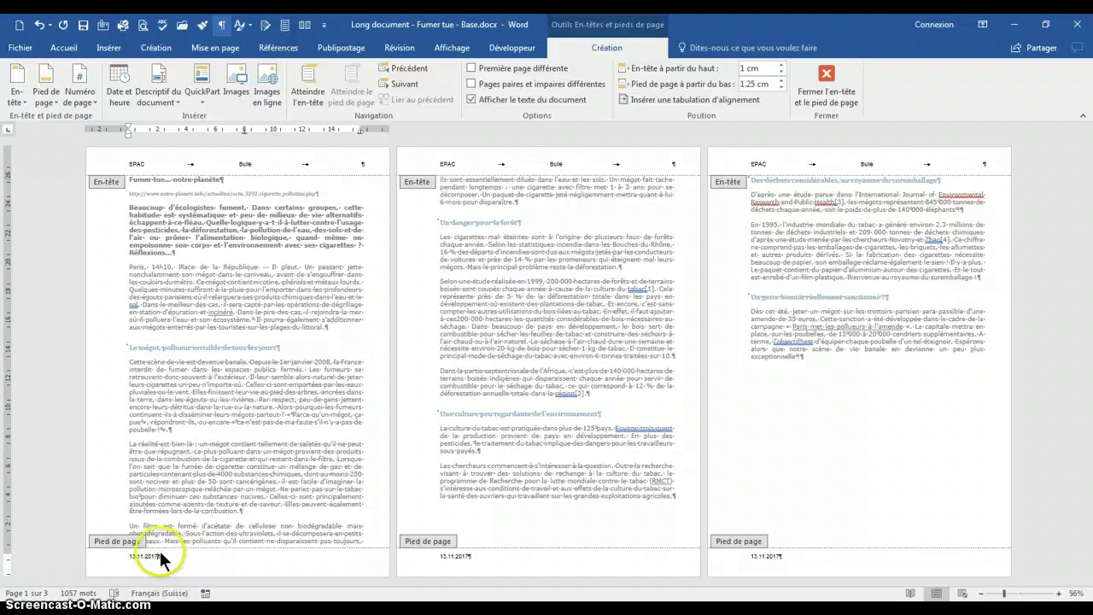
{"action": "left_click", "coordinate": [109, 566]}
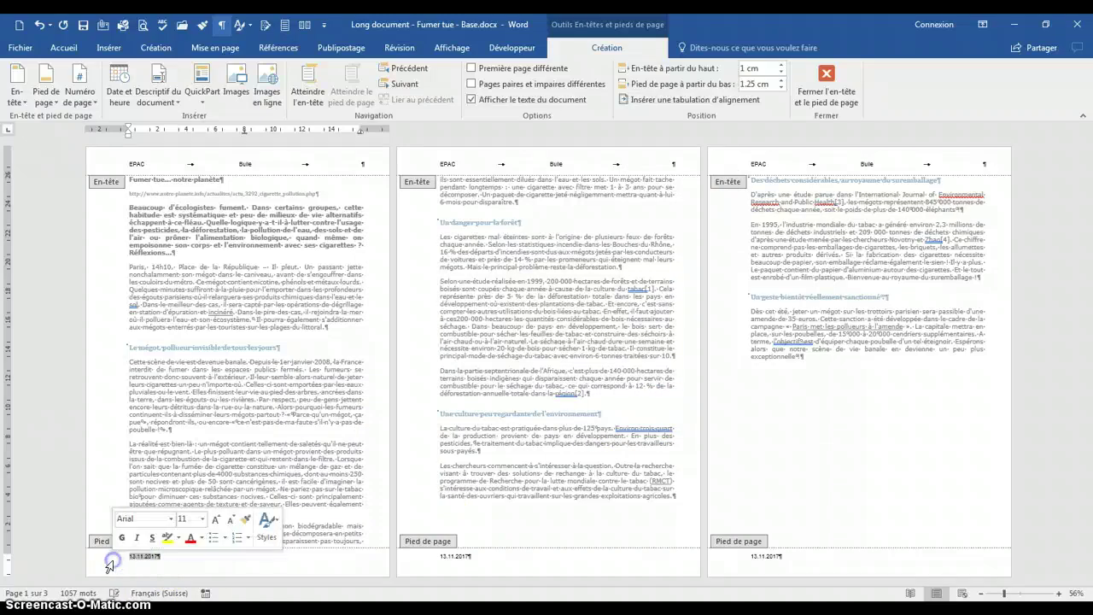
{"action": "left_click", "coordinate": [154, 103]}
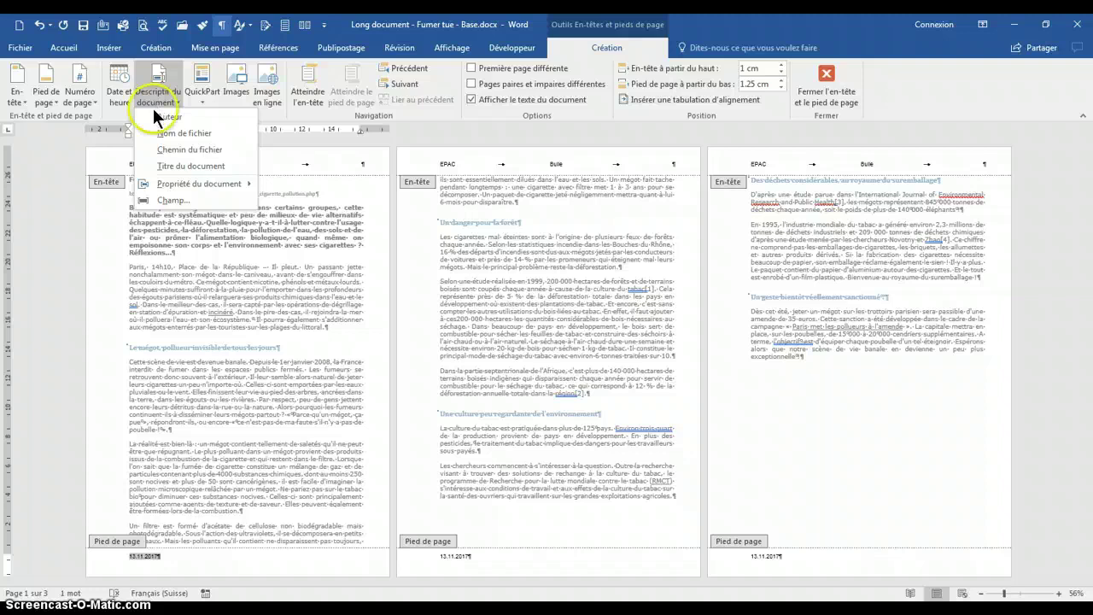
{"action": "left_click_drag", "start_coordinate": [157, 118], "coordinate": [173, 156]}
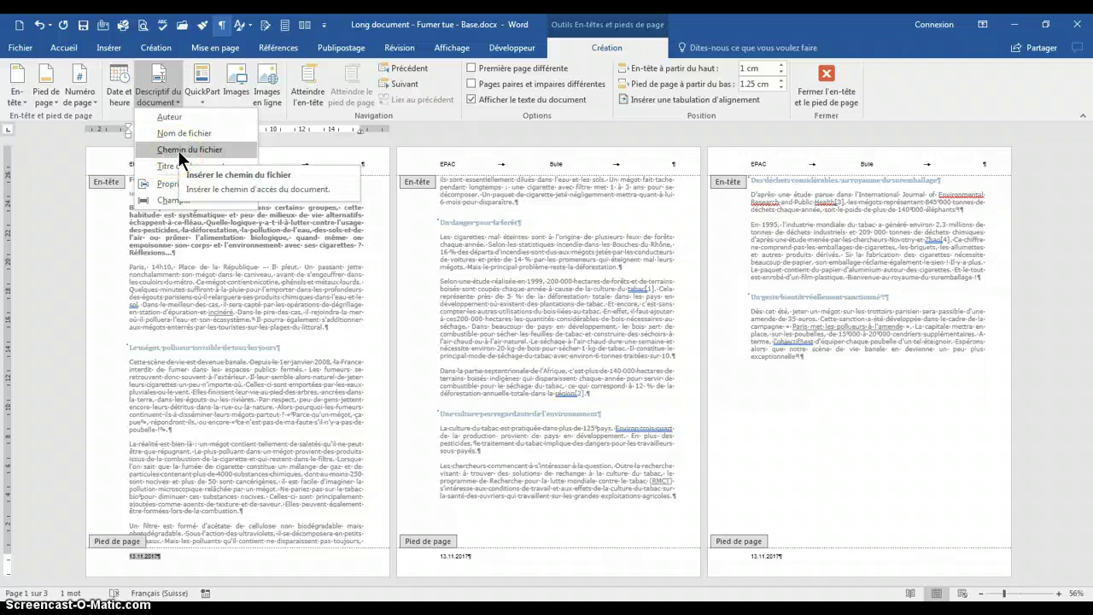
{"action": "left_click", "coordinate": [183, 133]}
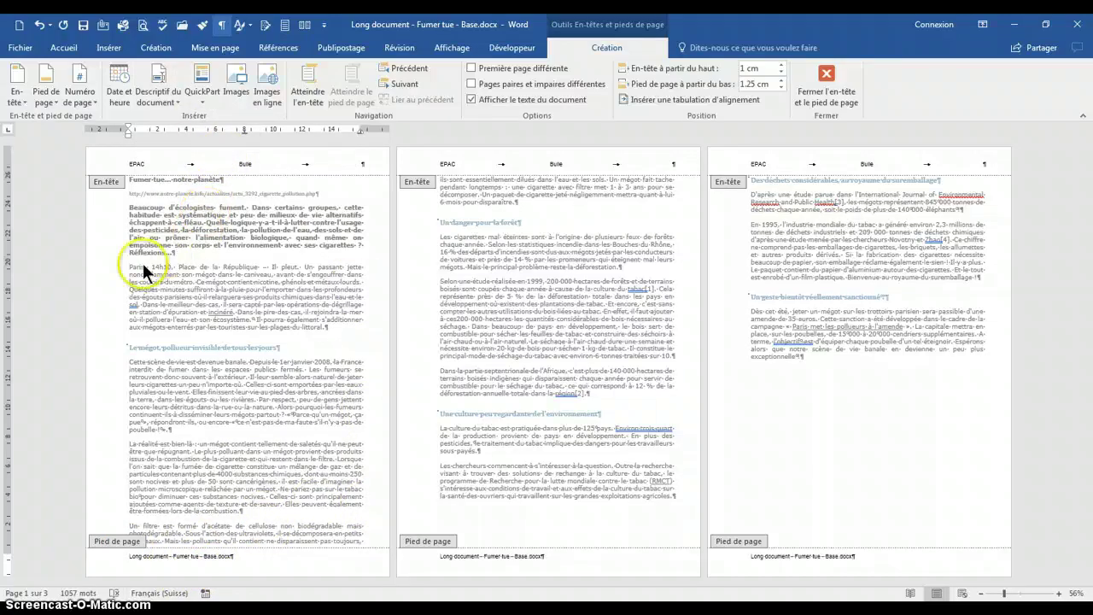
Replace the footer's file name with the desktop picture index.jpeg and shrink it to about 1.89 cm high by 1.86 cm wide.
{"action": "left_click", "coordinate": [98, 561]}
{"action": "left_click", "coordinate": [242, 103]}
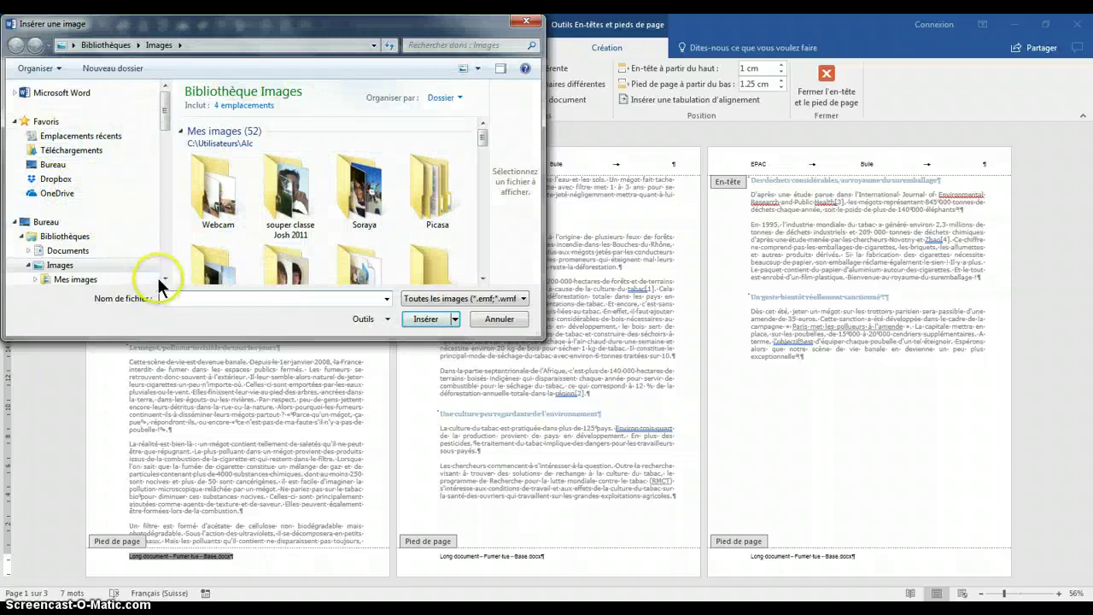
{"action": "left_click", "coordinate": [52, 164]}
{"action": "left_click", "coordinate": [359, 242]}
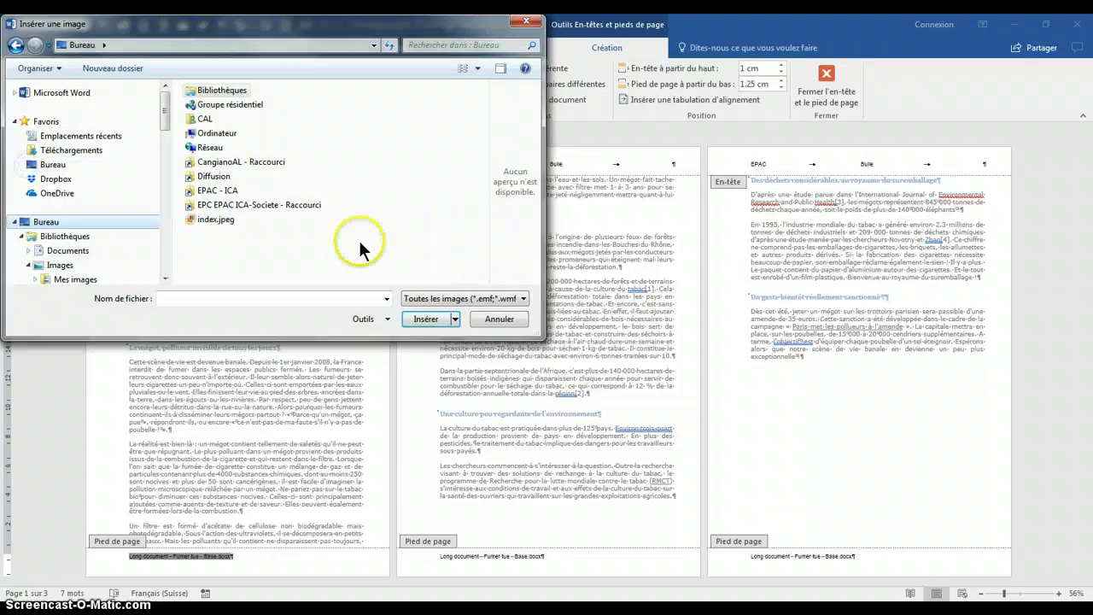
{"action": "double_click", "coordinate": [203, 221]}
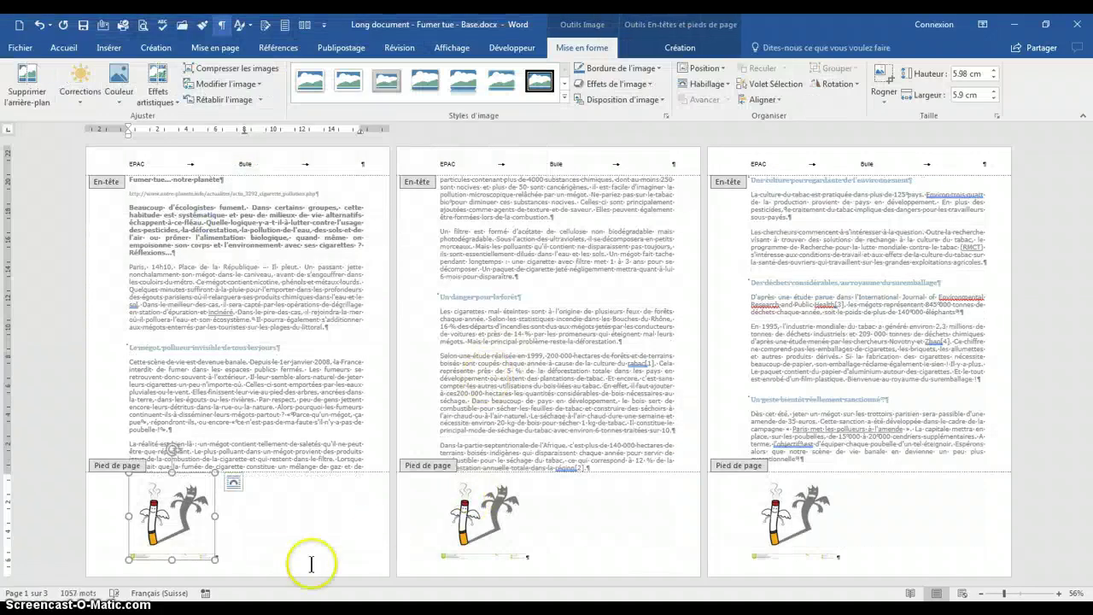
{"action": "left_click_drag", "start_coordinate": [215, 475], "coordinate": [160, 531]}
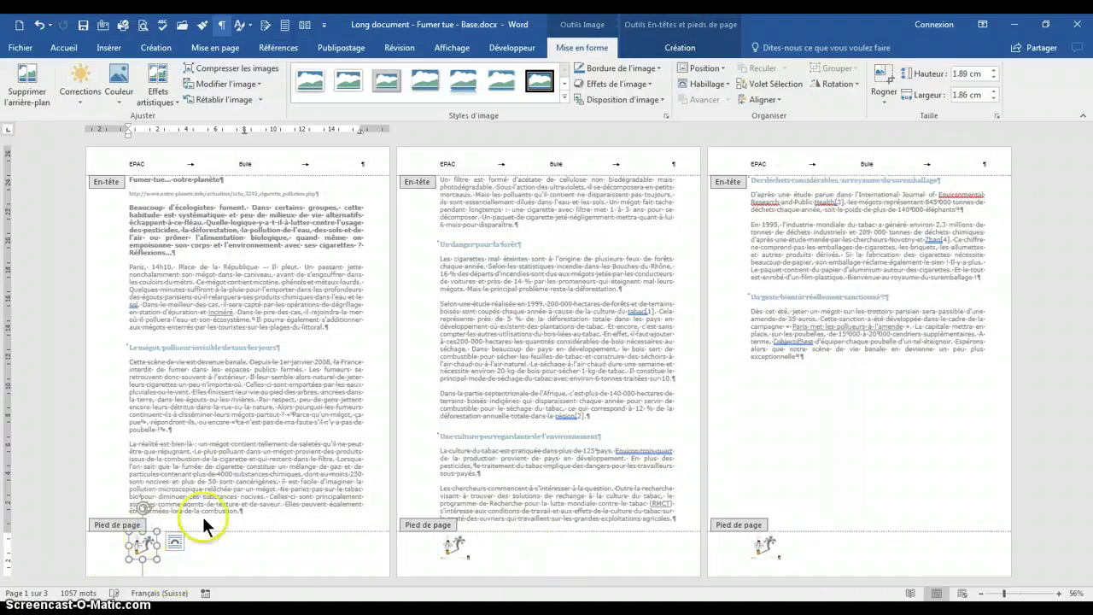
Select the footer picture and search Bing's online images for "cigarette" without inserting any result.
{"action": "left_click", "coordinate": [243, 548]}
{"action": "left_click_drag", "start_coordinate": [205, 551], "coordinate": [101, 559]}
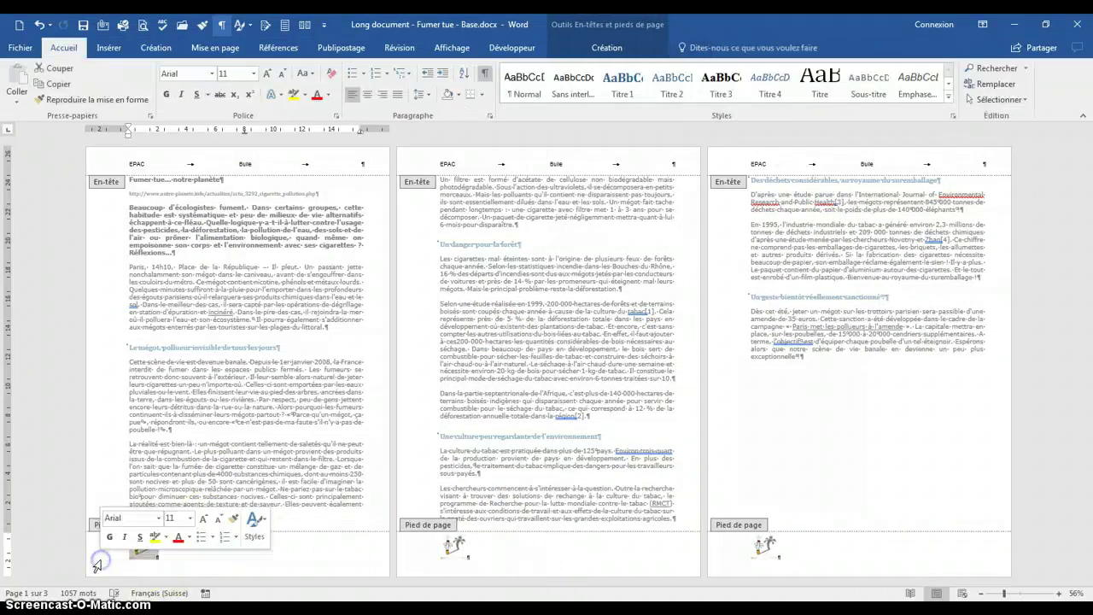
{"action": "left_click", "coordinate": [606, 47]}
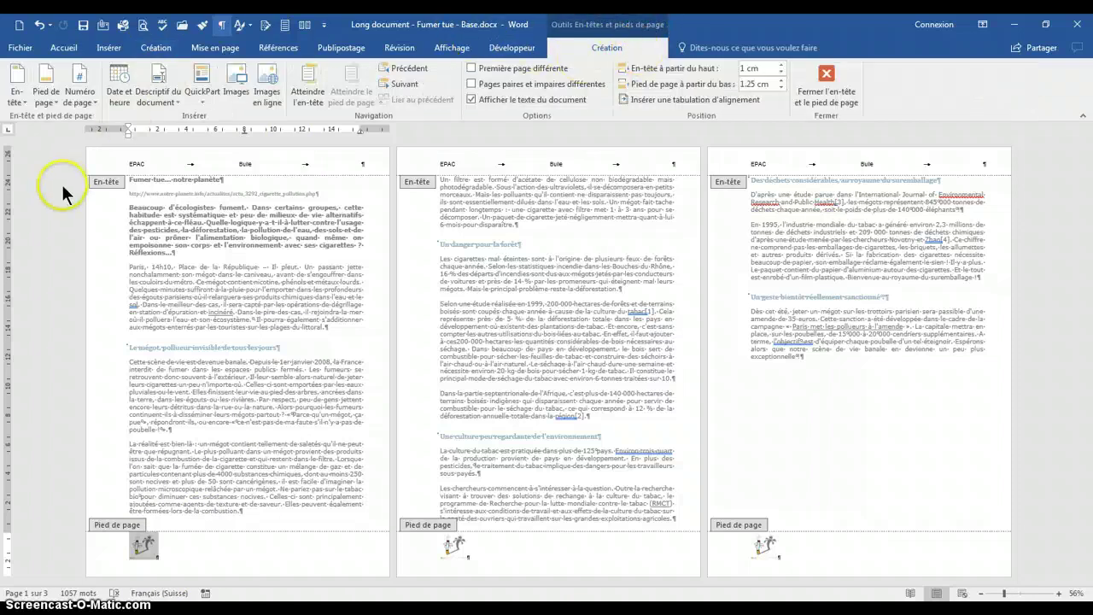
{"action": "left_click", "coordinate": [272, 96]}
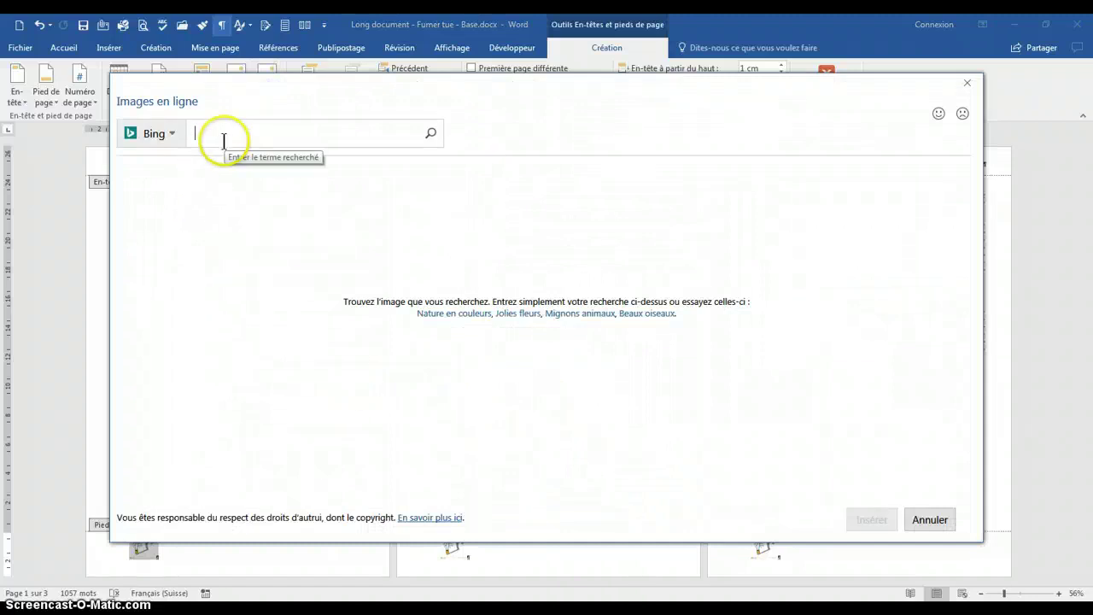
{"action": "type", "text": "cigare"}
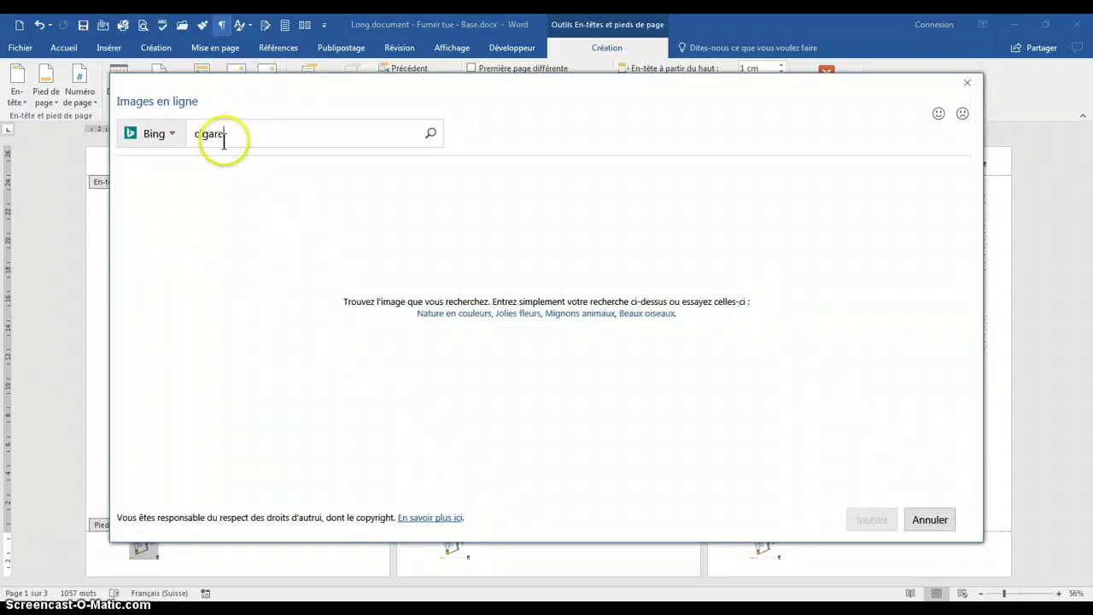
{"action": "type", "text": "tte"}
{"action": "key", "text": "Return"}
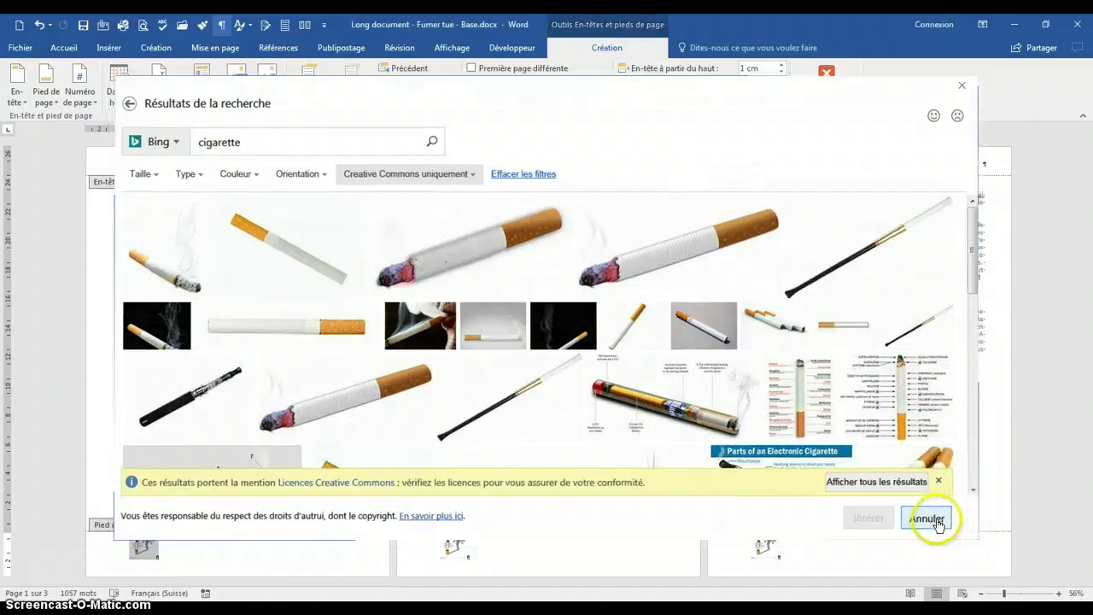
{"action": "left_click", "coordinate": [935, 519]}
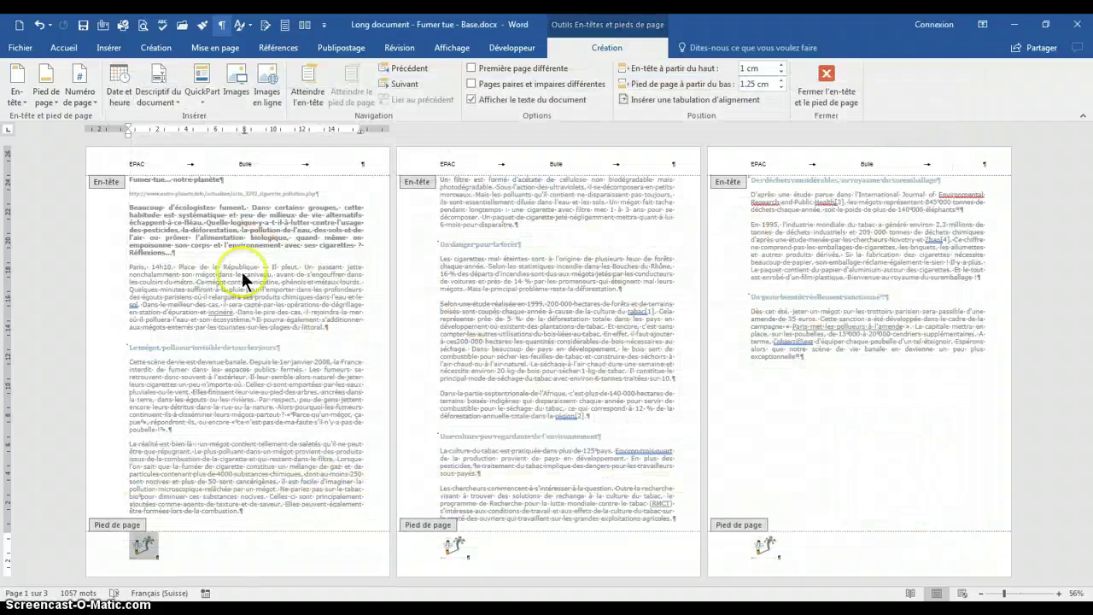
Add a tab after the footer picture and insert an automatically updating date in the 13.11.2017 format.
{"action": "left_click", "coordinate": [157, 552]}
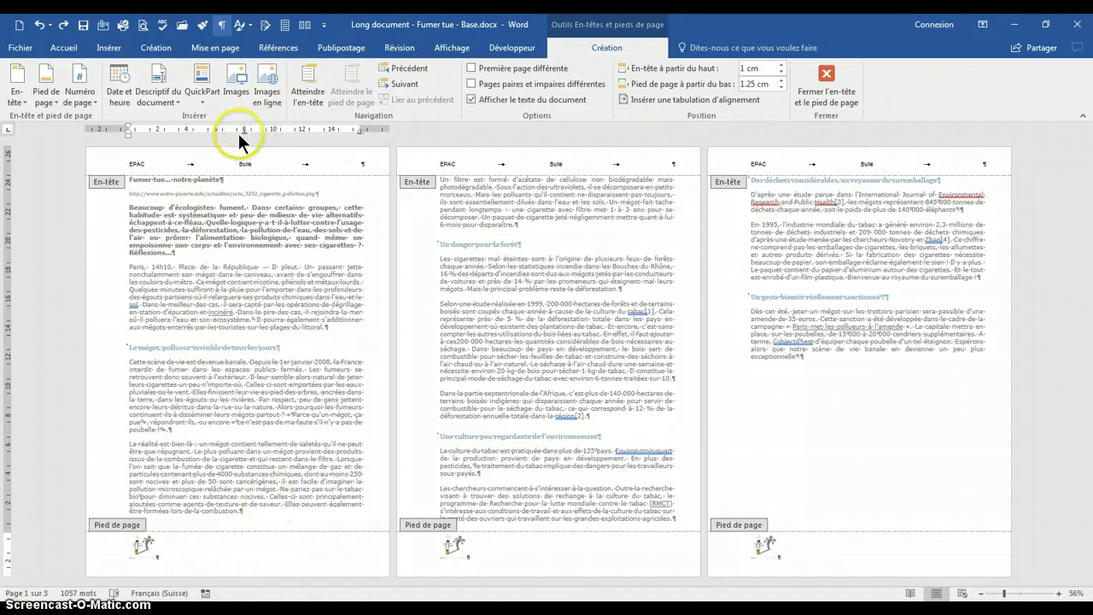
{"action": "key", "text": "Tab"}
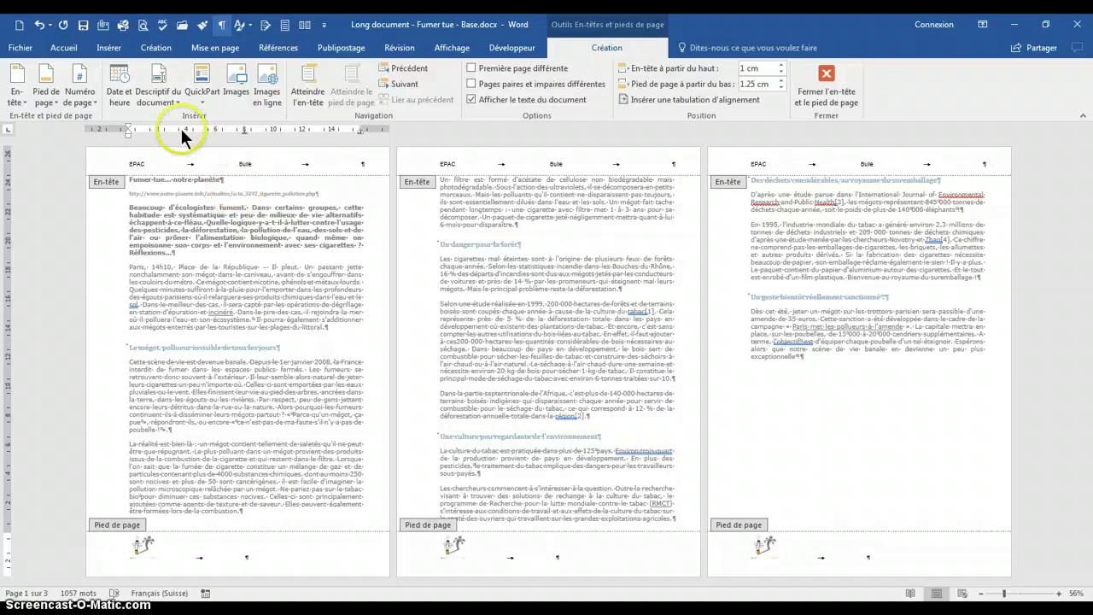
{"action": "left_click", "coordinate": [119, 90]}
{"action": "left_click", "coordinate": [607, 385]}
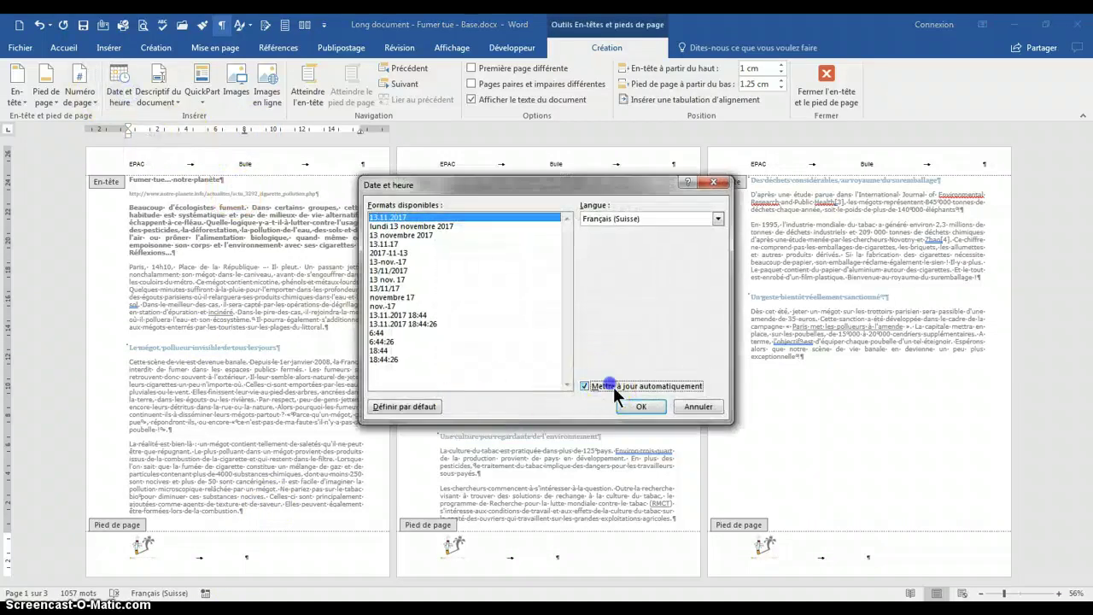
{"action": "left_click", "coordinate": [641, 407]}
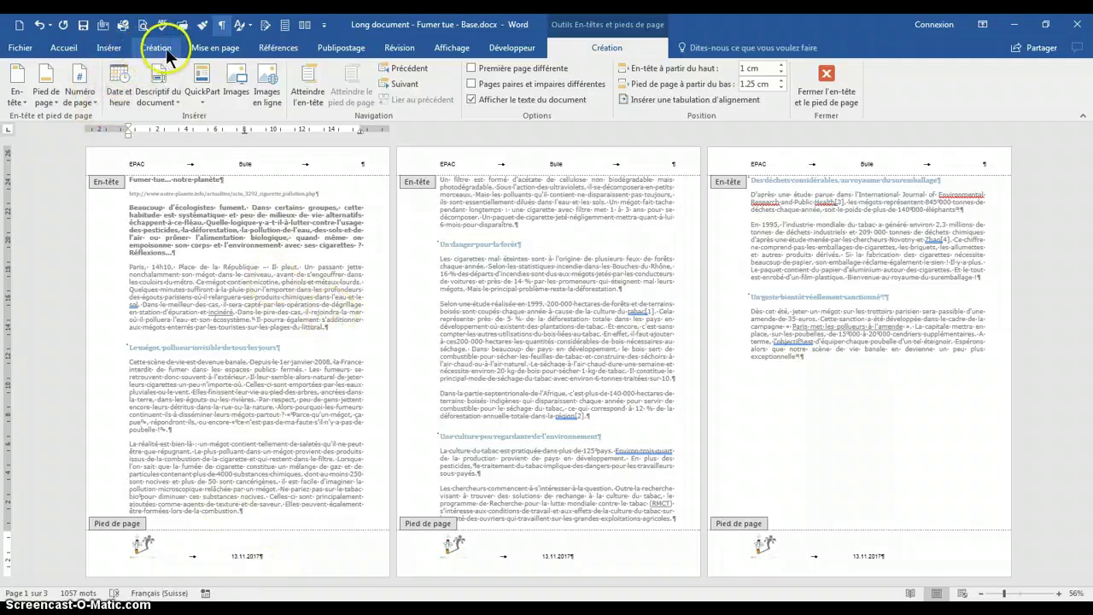
Switch the page orientation to landscape.
{"action": "left_click", "coordinate": [223, 47]}
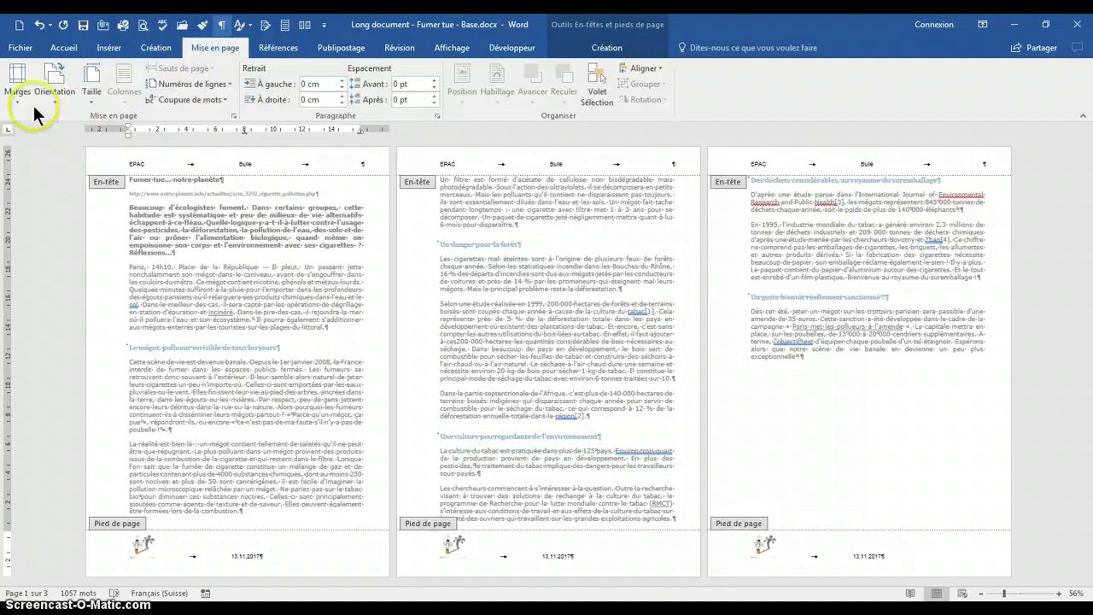
{"action": "left_click", "coordinate": [53, 94]}
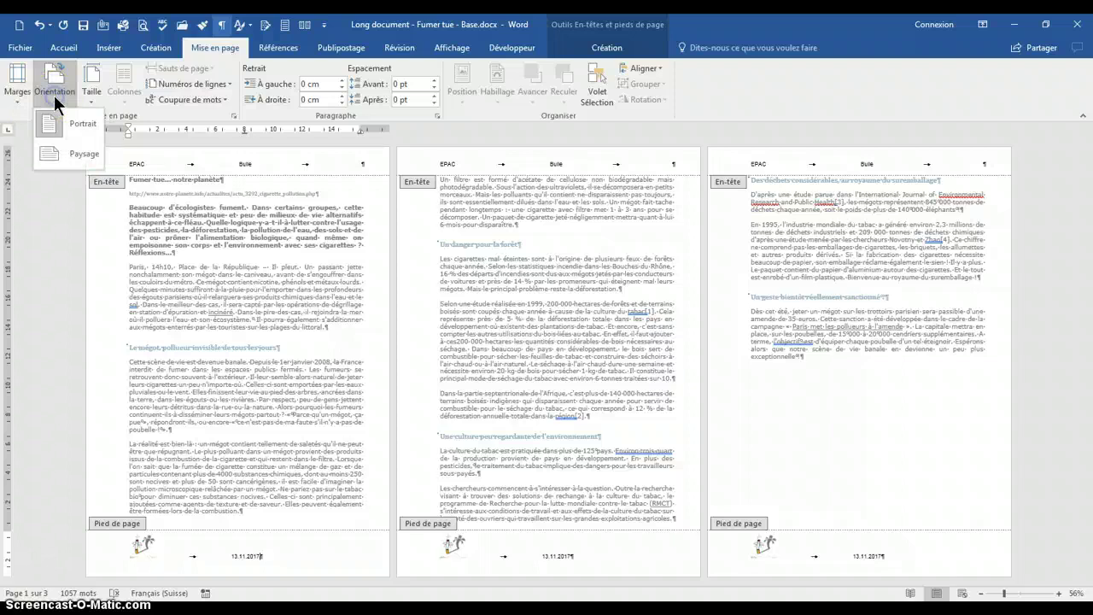
{"action": "left_click", "coordinate": [73, 152]}
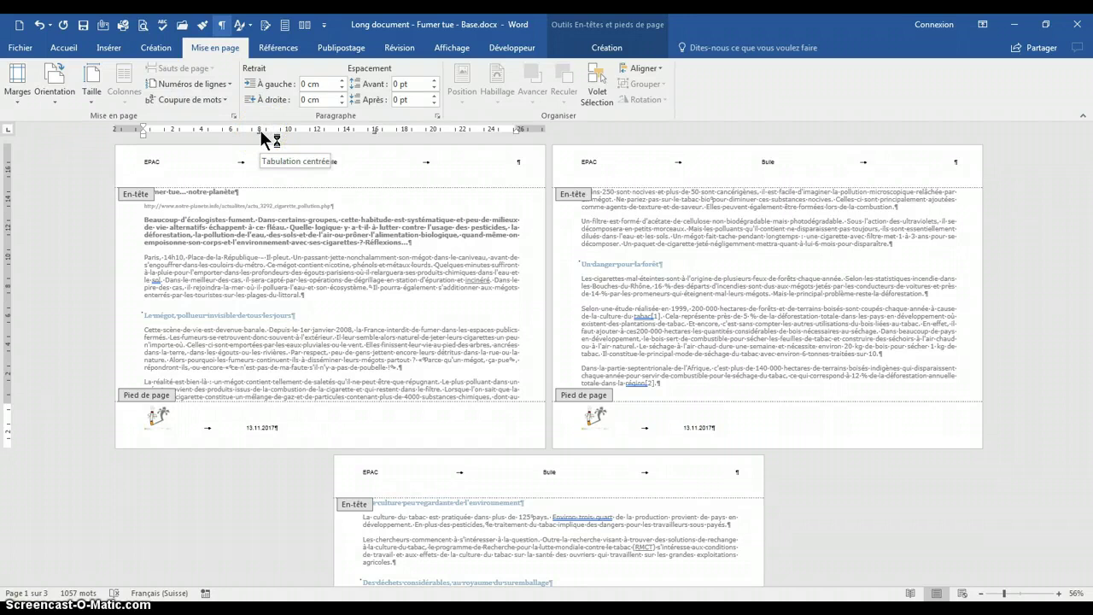
Replace the tab before the footer date with an alignment tab centred relative to the margin.
{"action": "left_click", "coordinate": [264, 415]}
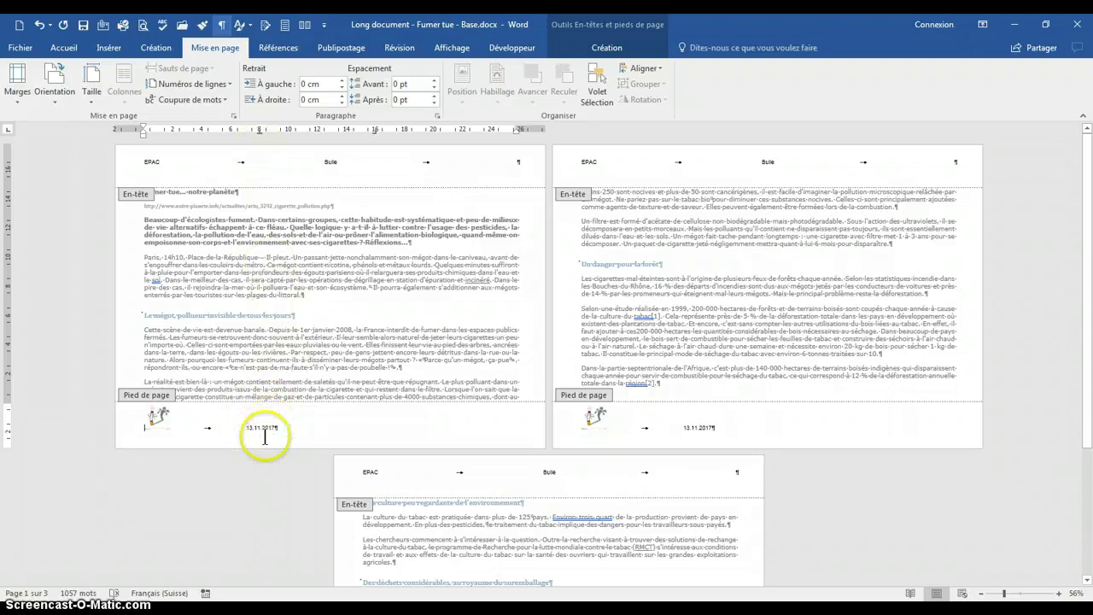
{"action": "left_click_drag", "start_coordinate": [243, 426], "coordinate": [276, 431]}
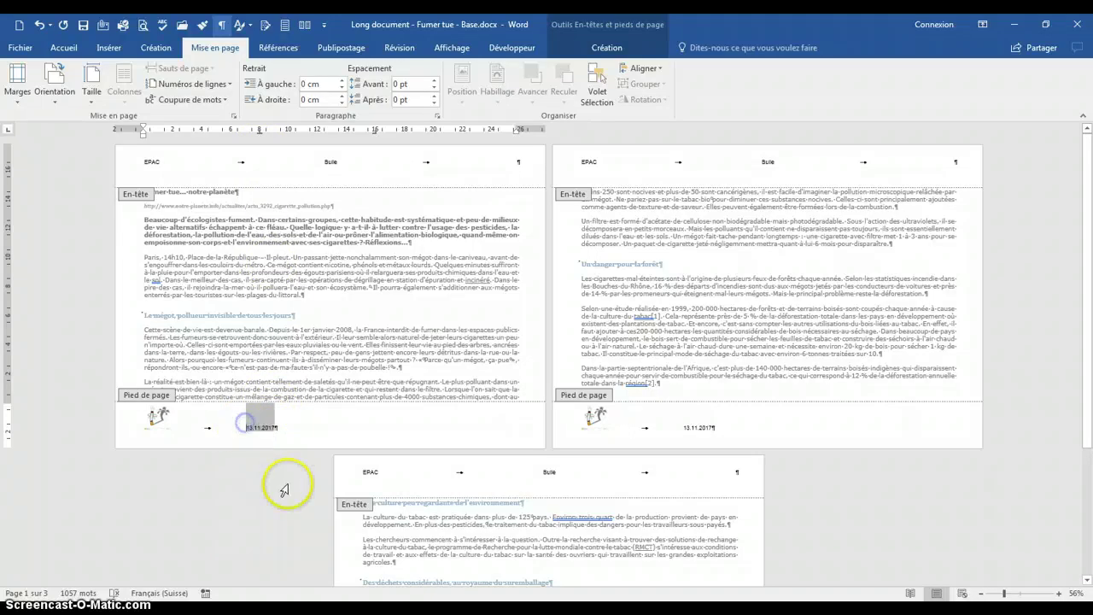
{"action": "left_click", "coordinate": [237, 430]}
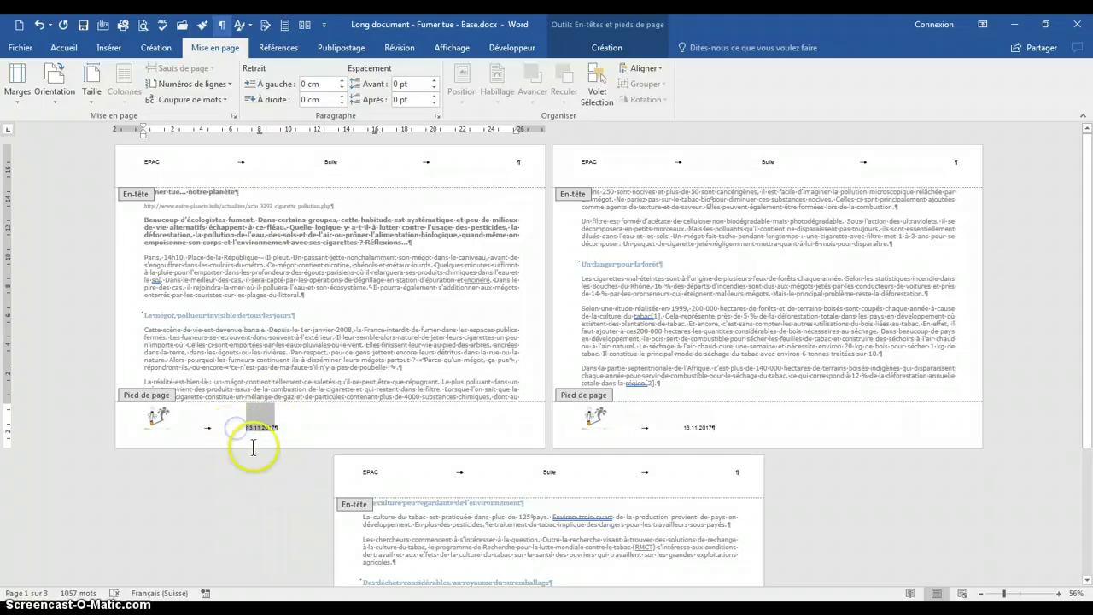
{"action": "key", "text": "BackSpace"}
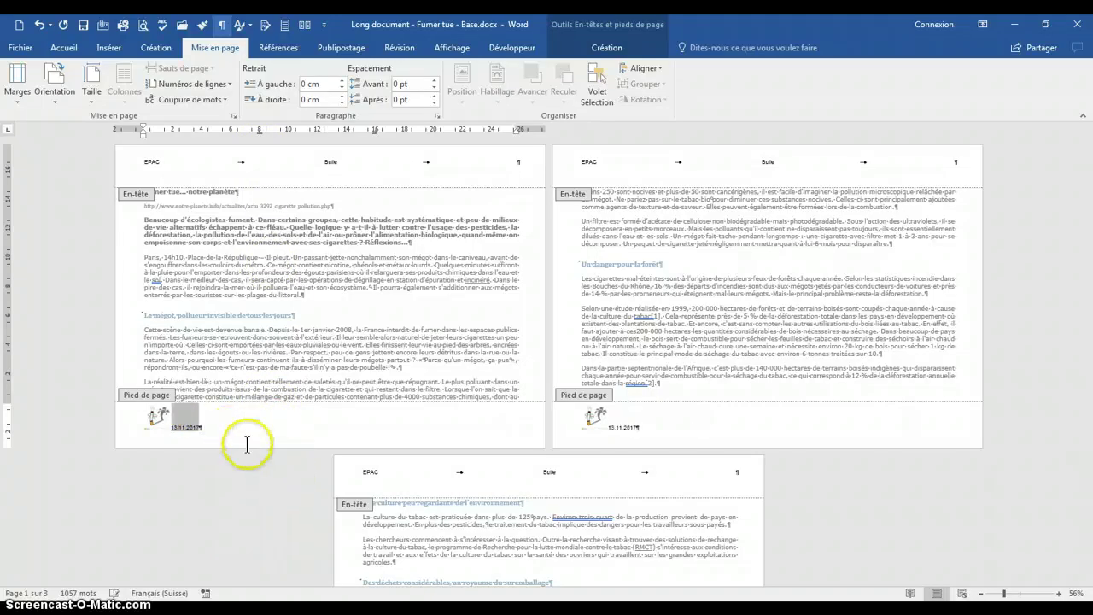
{"action": "left_click", "coordinate": [601, 48]}
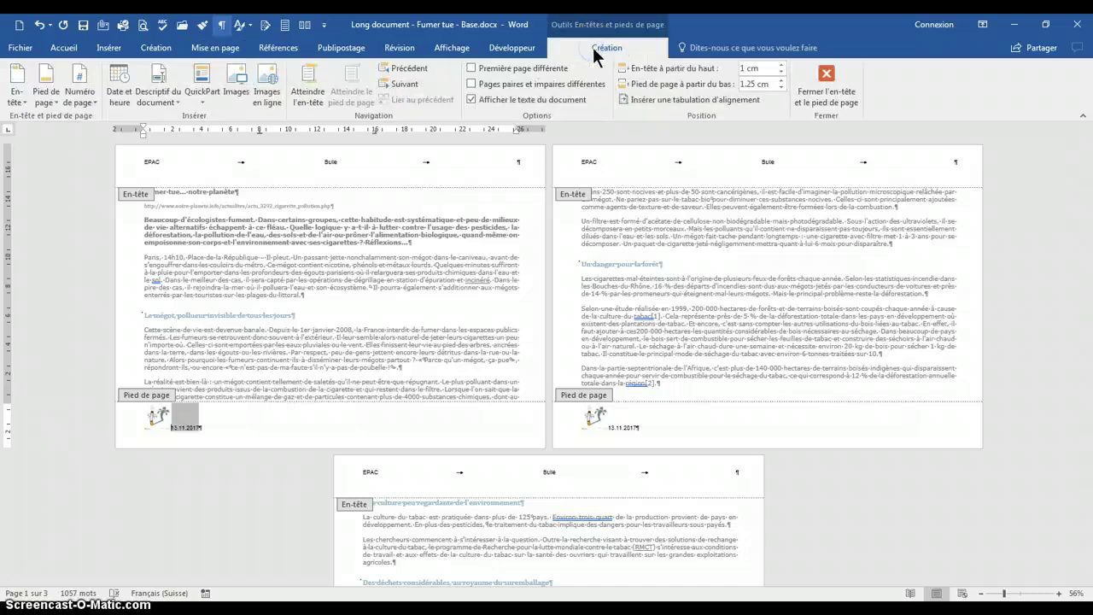
{"action": "left_click", "coordinate": [648, 99]}
{"action": "left_click", "coordinate": [525, 355]}
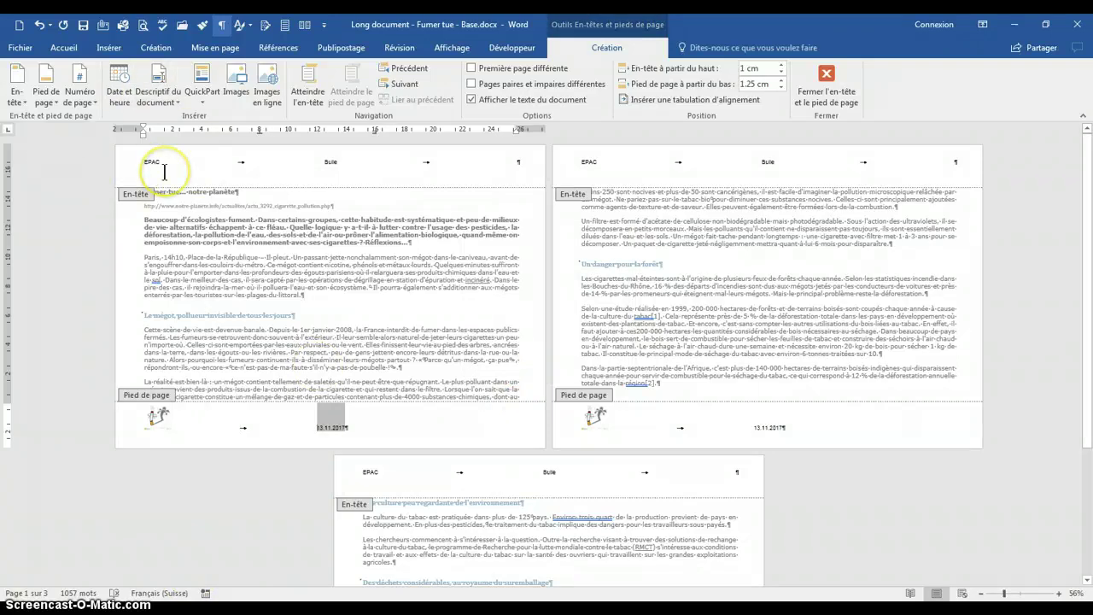
Set the page orientation back to portrait.
{"action": "left_click", "coordinate": [215, 48]}
{"action": "left_click", "coordinate": [56, 92]}
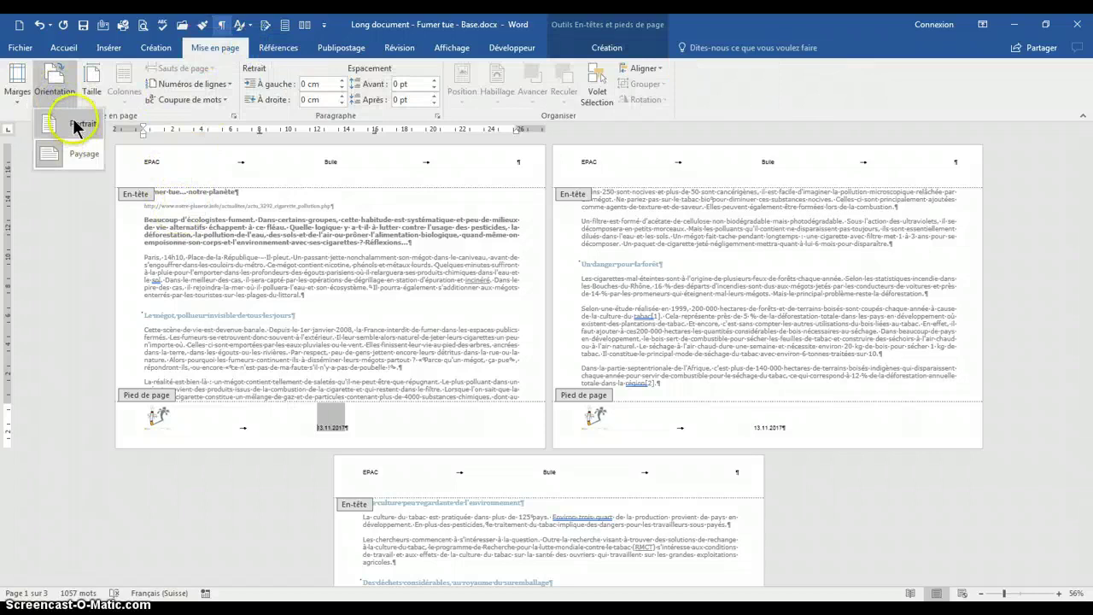
{"action": "left_click", "coordinate": [76, 126]}
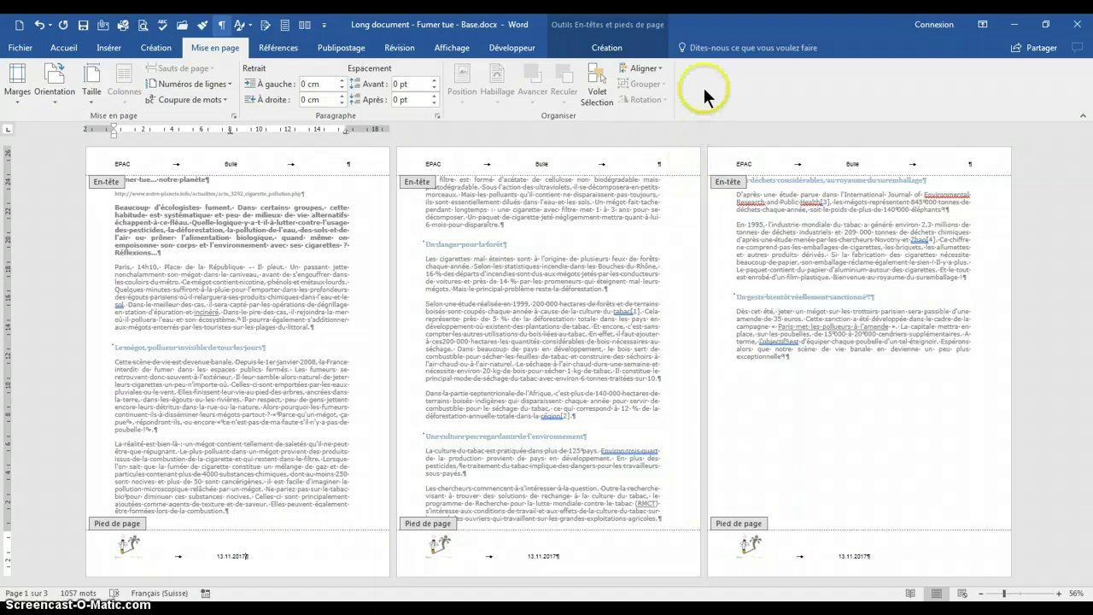
Insert a right alignment tab relative to the margin after the footer date.
{"action": "left_click", "coordinate": [628, 54]}
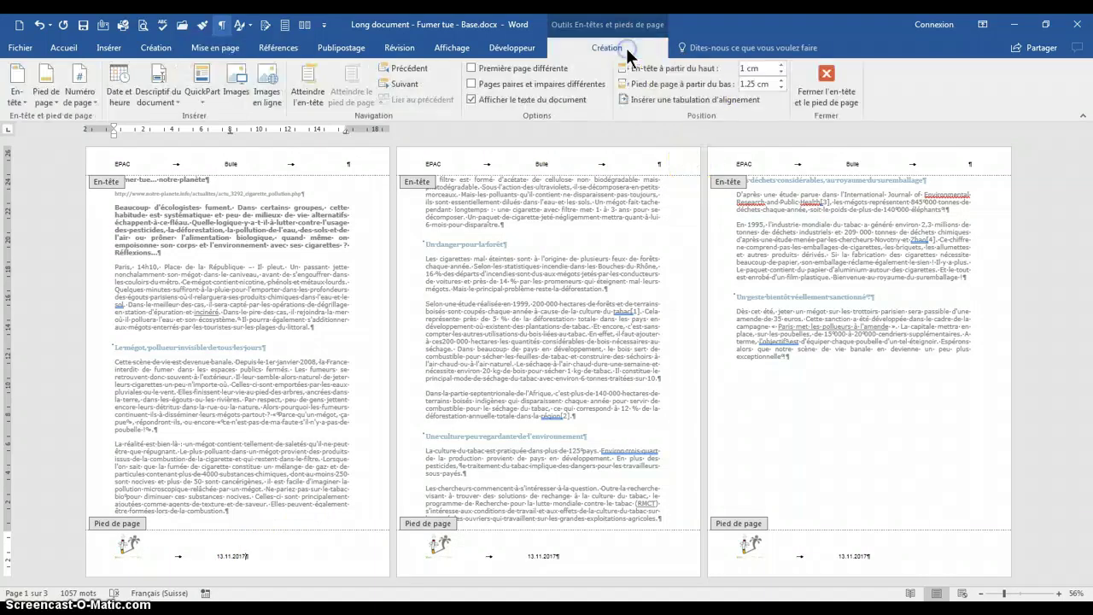
{"action": "left_click", "coordinate": [647, 100]}
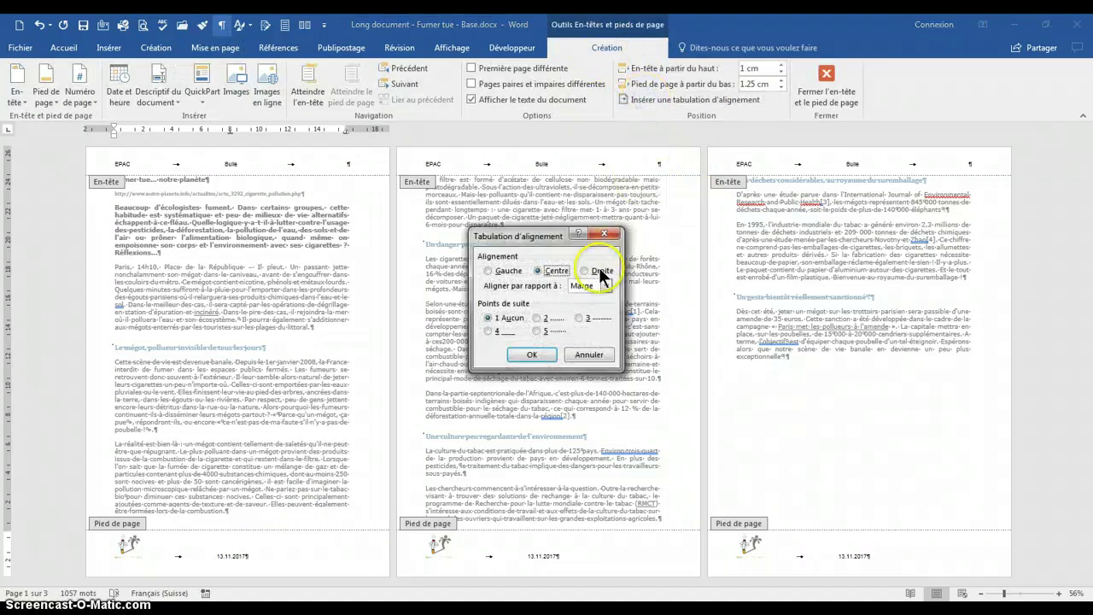
{"action": "left_click", "coordinate": [530, 357]}
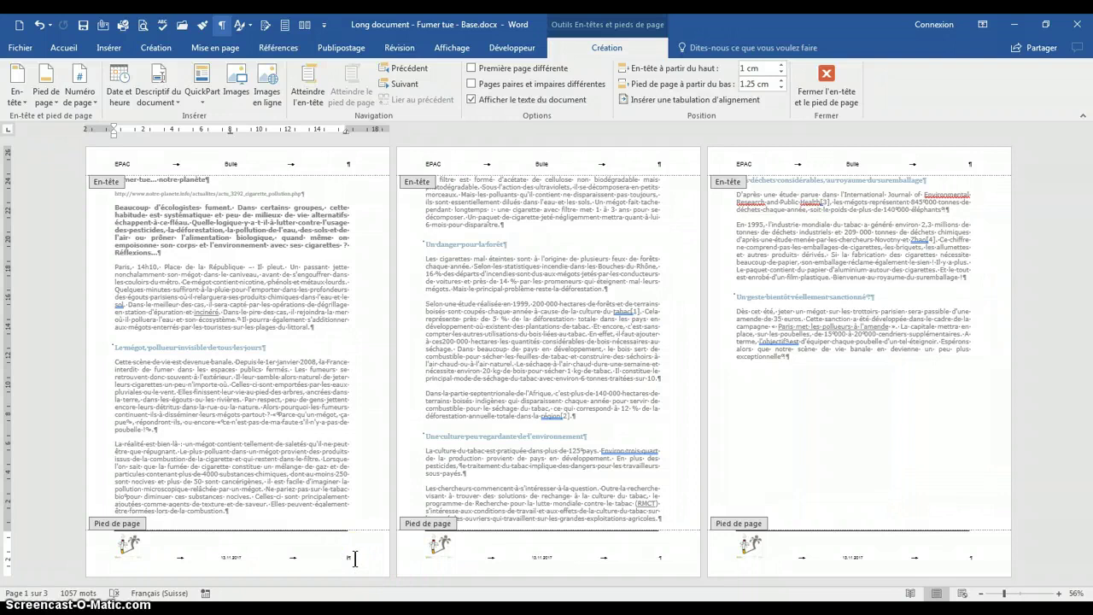
Insert a page number at the current position in the footer, using the "Numéros en gras" format under Page X sur Y.
{"action": "left_click", "coordinate": [86, 103]}
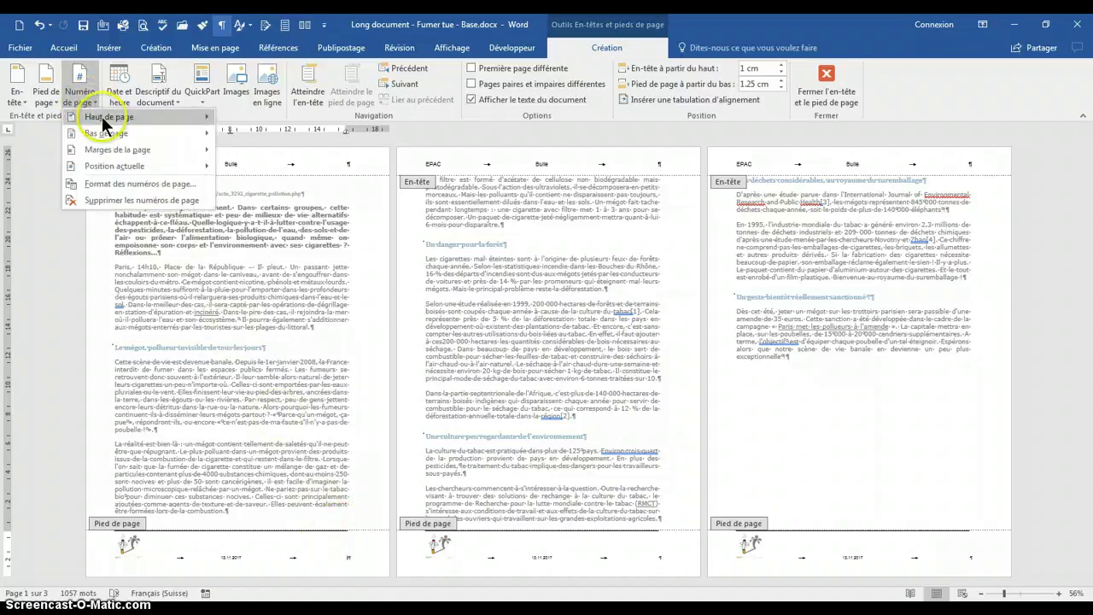
{"action": "mouse_move", "coordinate": [103, 119]}
{"action": "mouse_move", "coordinate": [107, 154]}
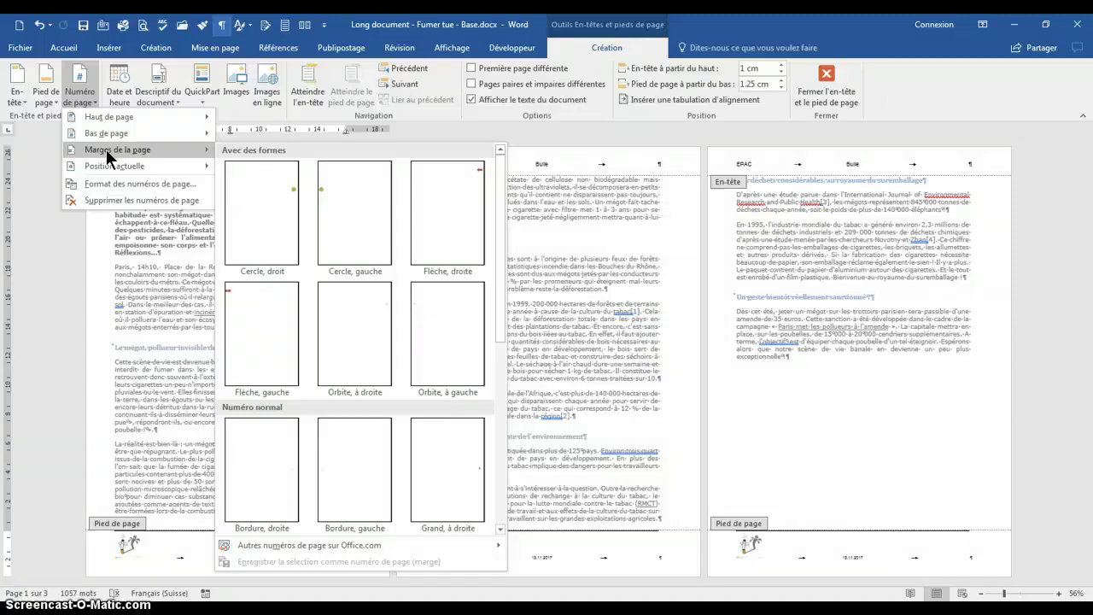
{"action": "left_click", "coordinate": [109, 167]}
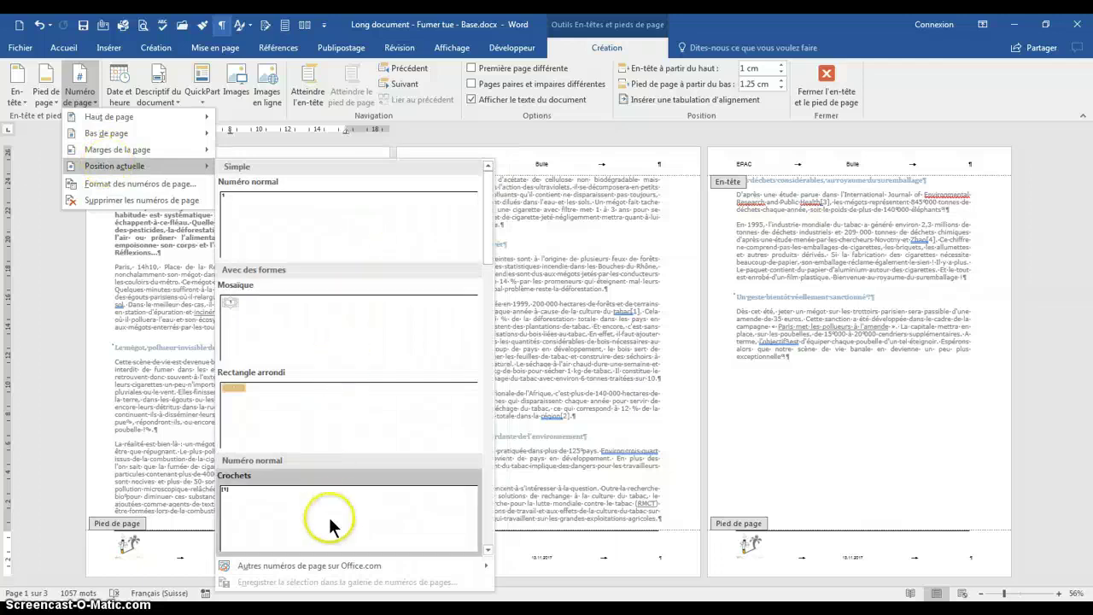
{"action": "scroll", "coordinate": [327, 514], "scroll_direction": "down", "scroll_amount": 5}
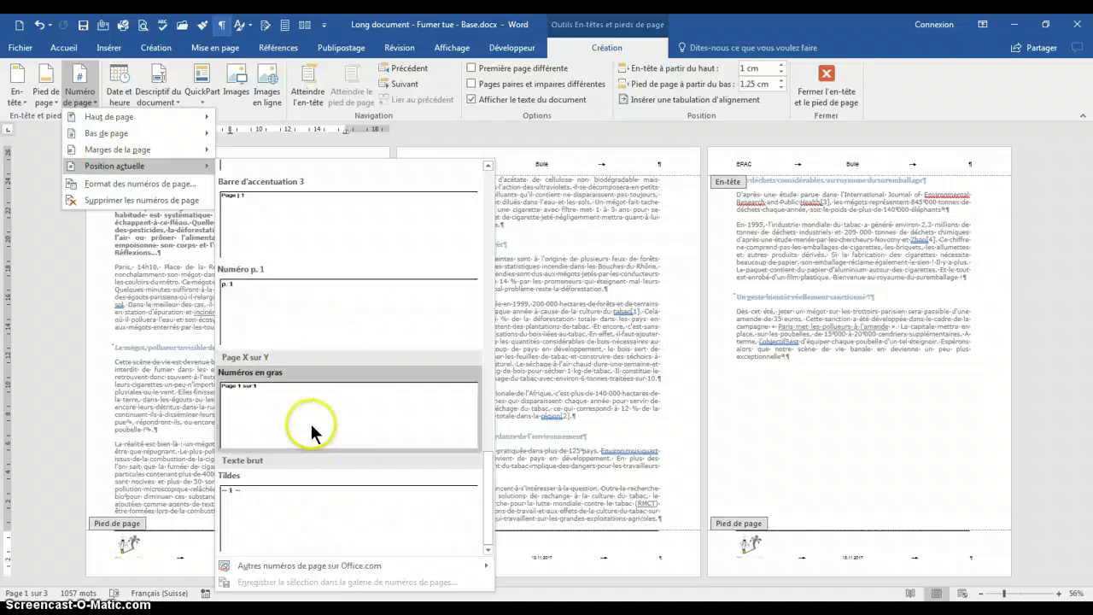
{"action": "left_click", "coordinate": [250, 416]}
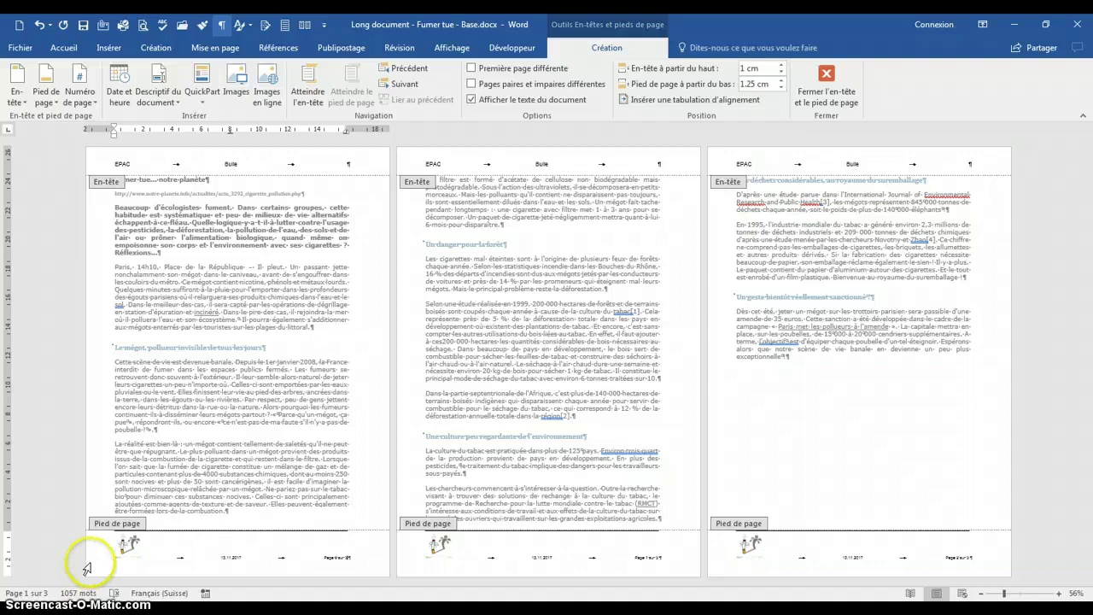
Enlarge the text of the whole footer line and test jumping between the header and the footer.
{"action": "left_click", "coordinate": [87, 555]}
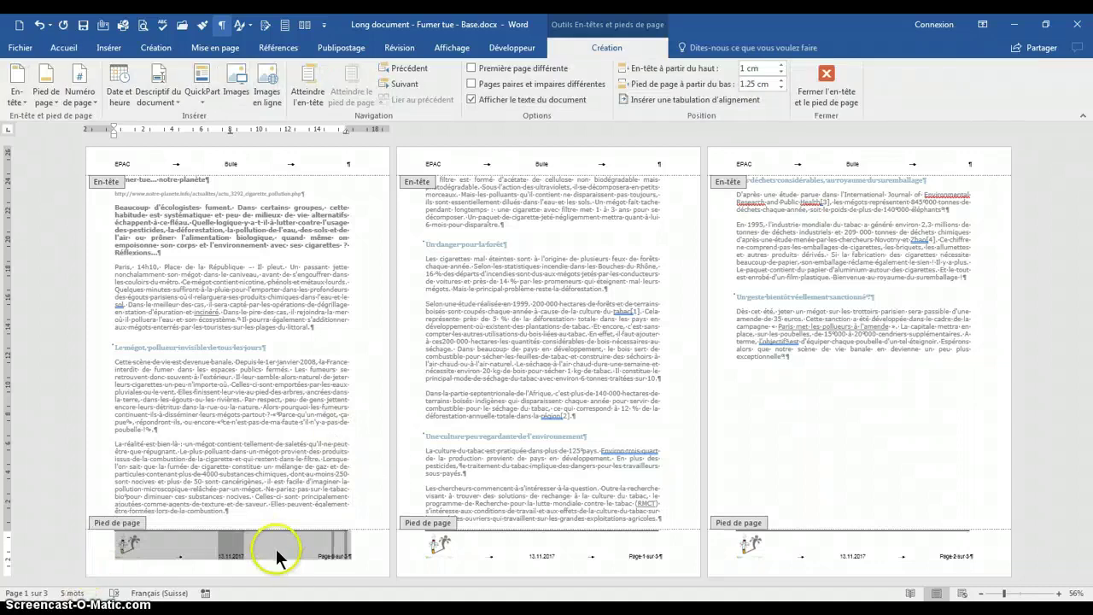
{"action": "left_click", "coordinate": [312, 86]}
{"action": "left_click", "coordinate": [351, 98]}
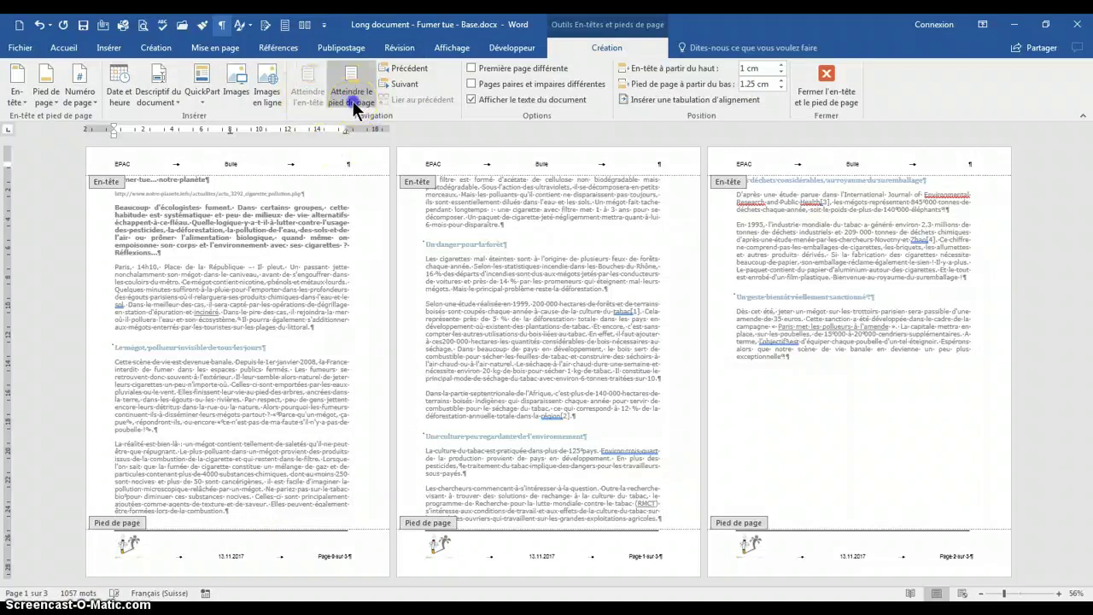
{"action": "left_click", "coordinate": [406, 88]}
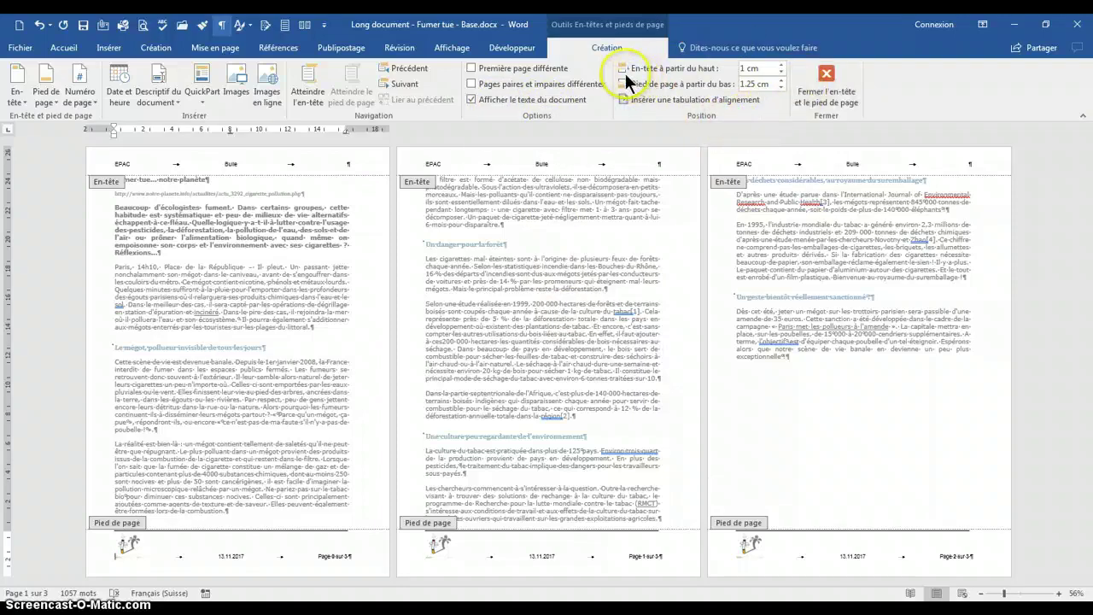
Set the header distance from the top to 1.5 cm and the footer distance from the bottom to 2 cm.
{"action": "left_click", "coordinate": [229, 160]}
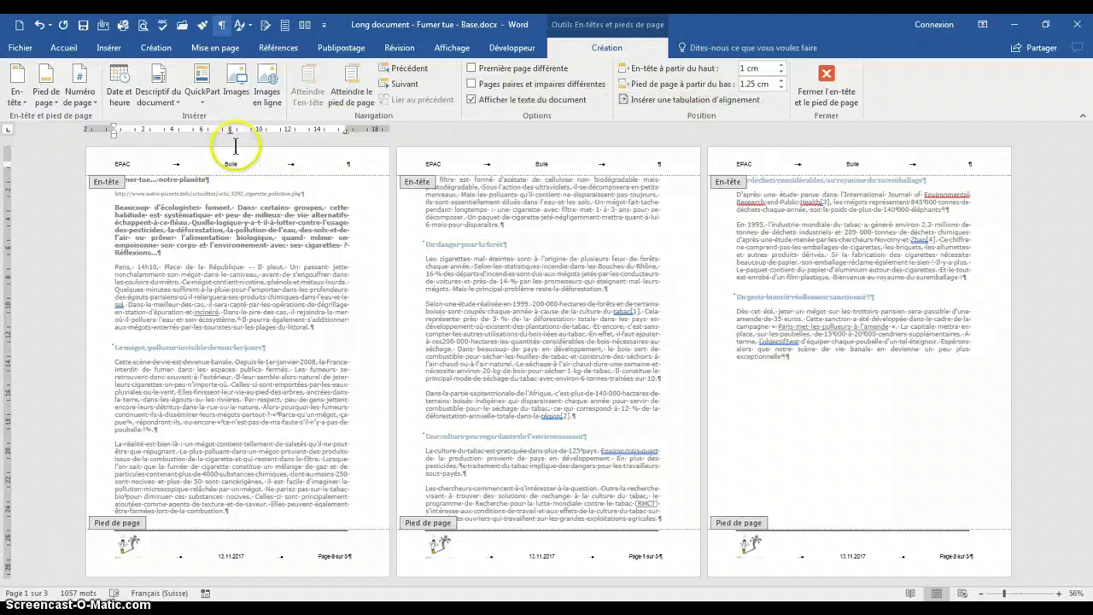
{"action": "left_click", "coordinate": [763, 68]}
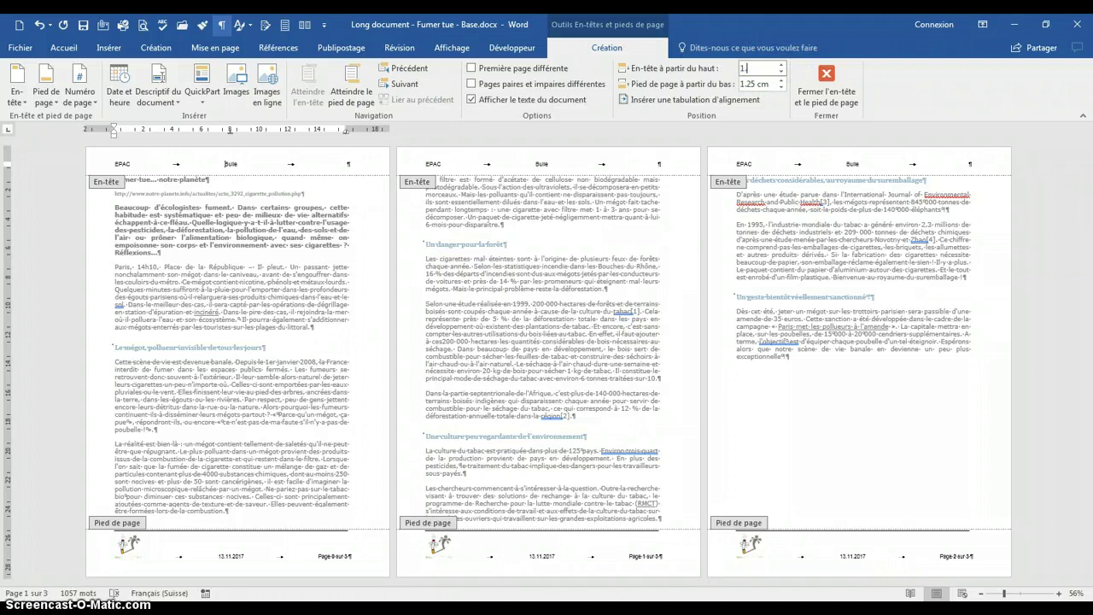
{"action": "type", "text": "1.5"}
{"action": "key", "text": "Return"}
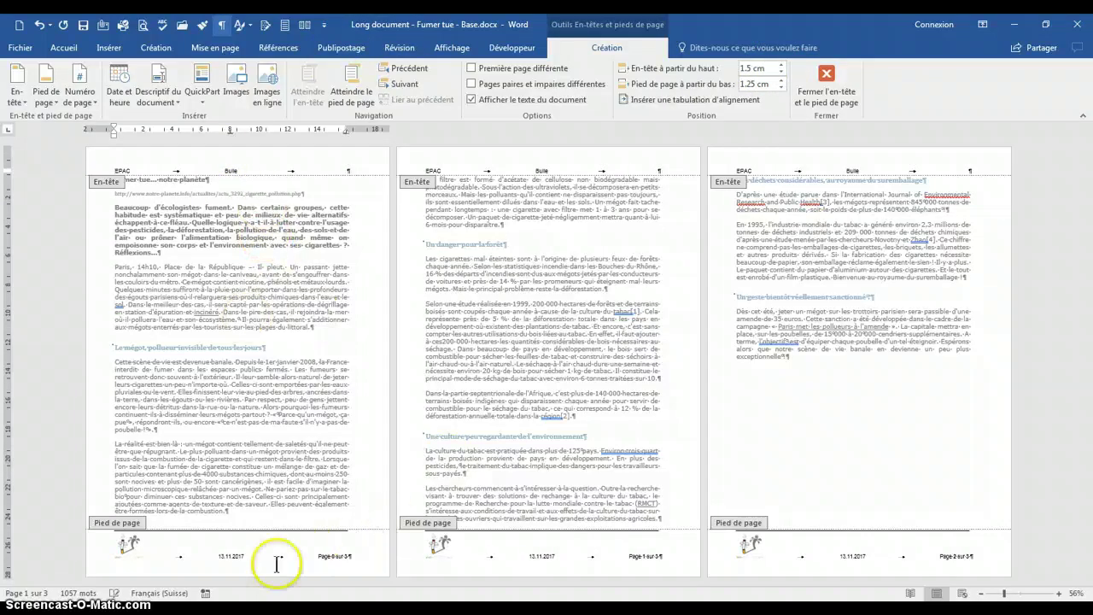
{"action": "left_click", "coordinate": [756, 83]}
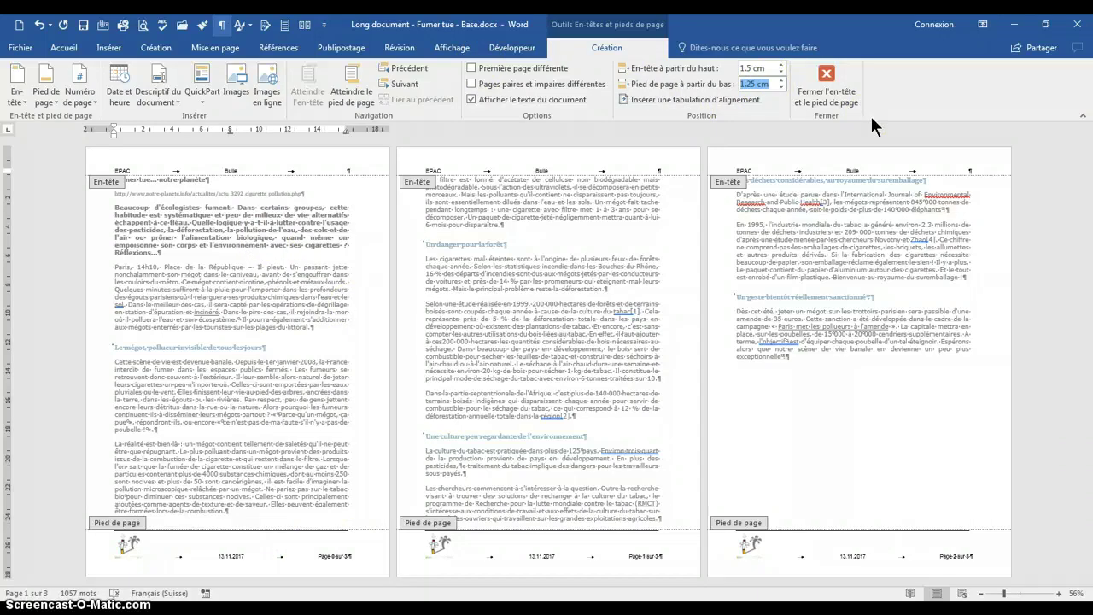
{"action": "type", "text": "2"}
{"action": "key", "text": "Return"}
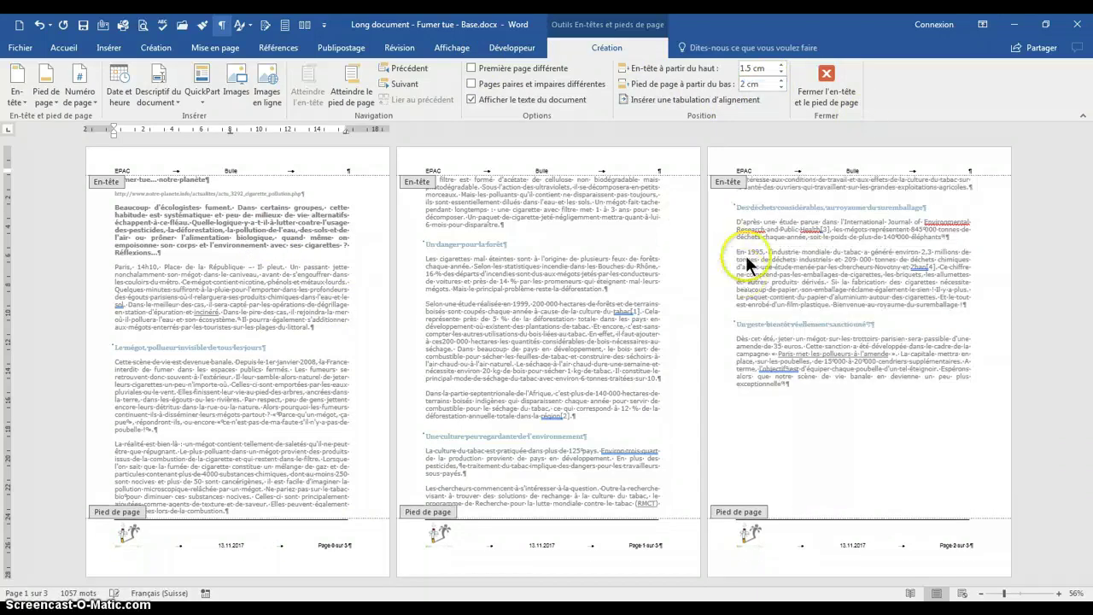
Close header and footer editing and return to the document body.
{"action": "left_click", "coordinate": [352, 545]}
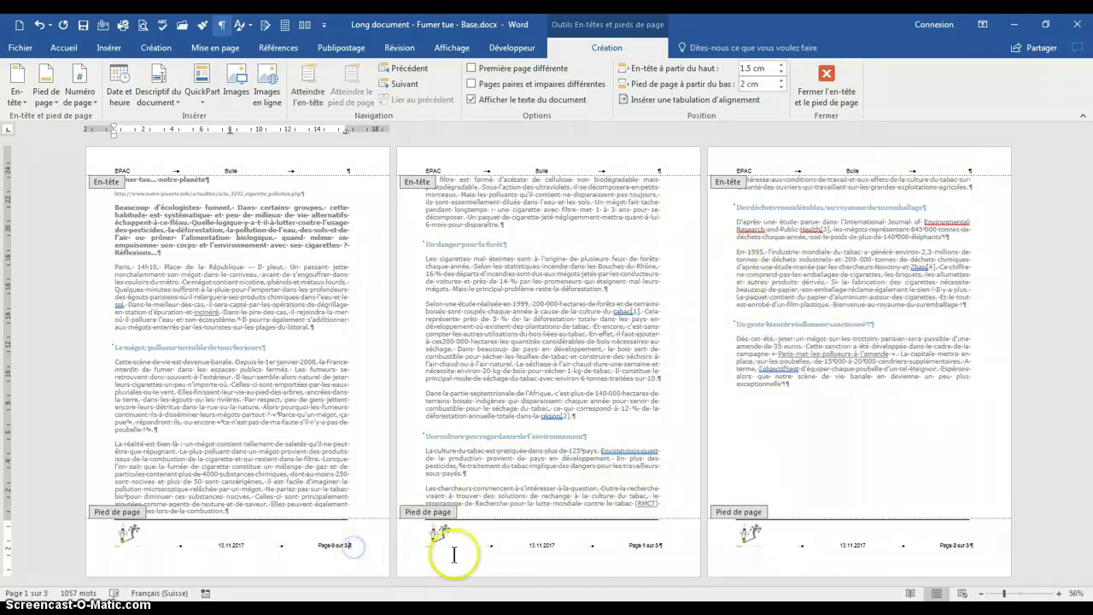
{"action": "key", "text": "Return"}
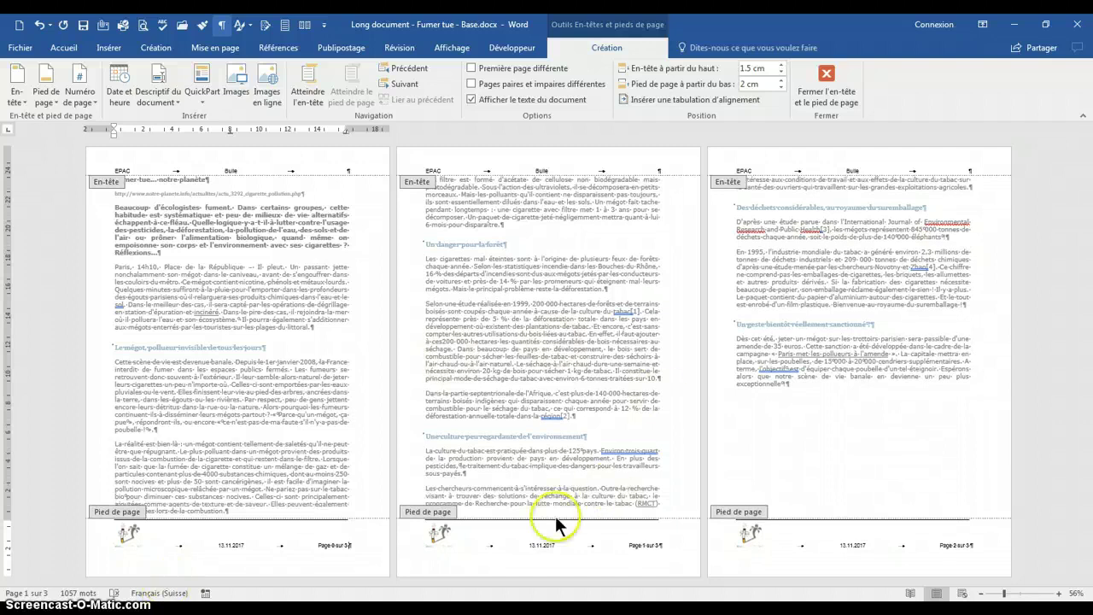
{"action": "left_click", "coordinate": [820, 78]}
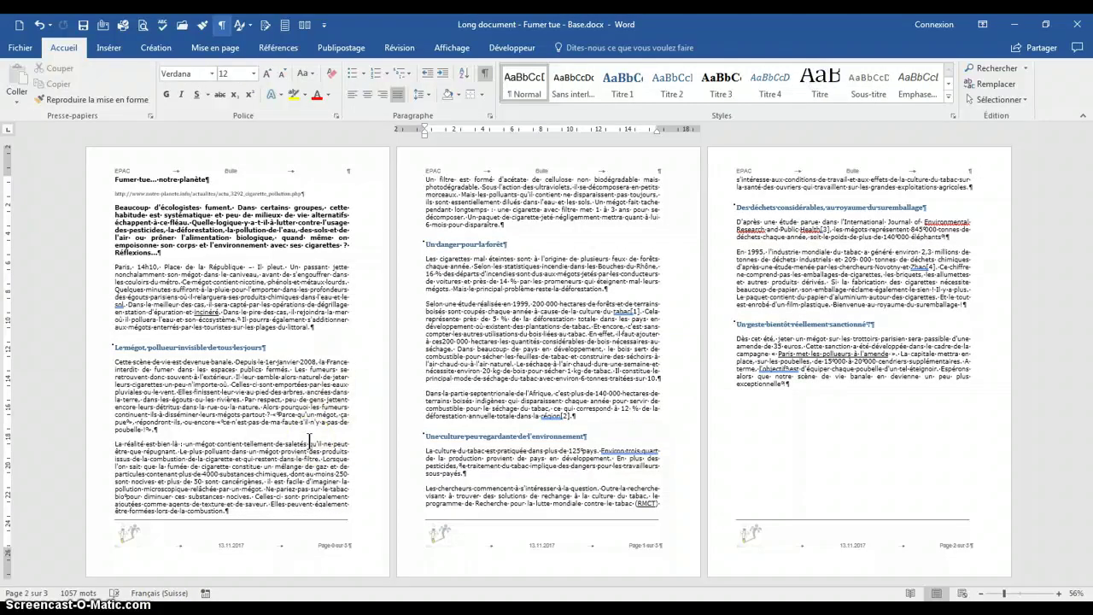